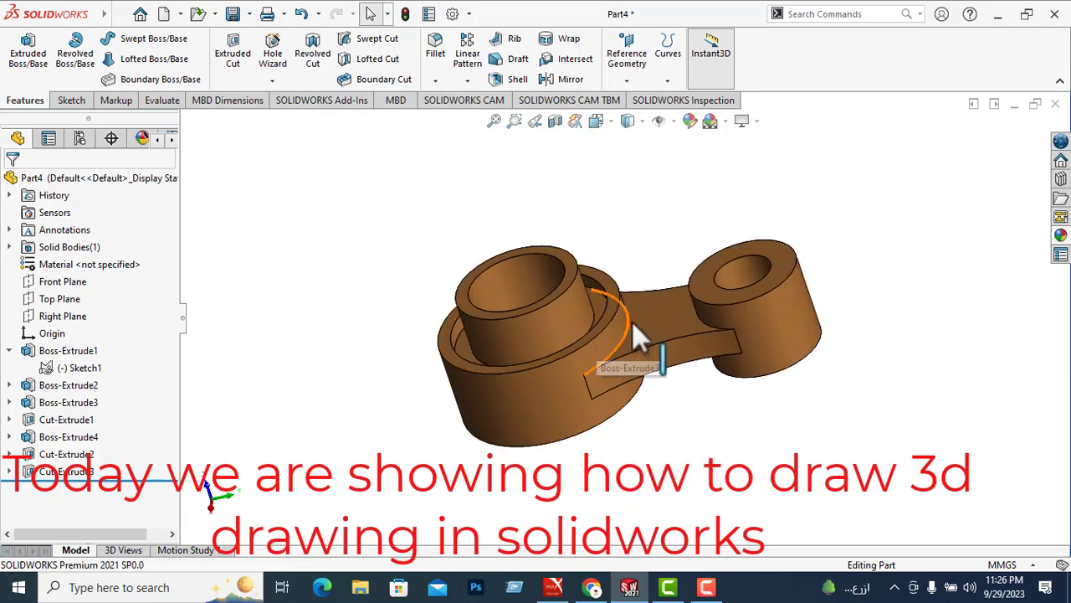
# Step: Close the open part without keeping it open and create a new part document
pyautogui.click(1057, 104)
pyautogui.click(499, 314)
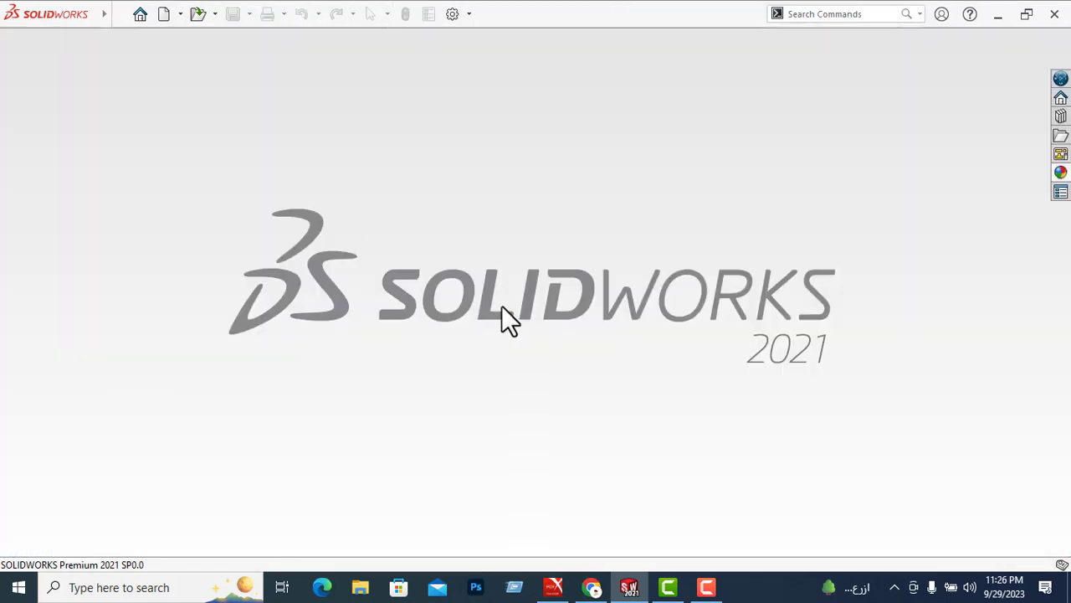
pyautogui.click(164, 15)
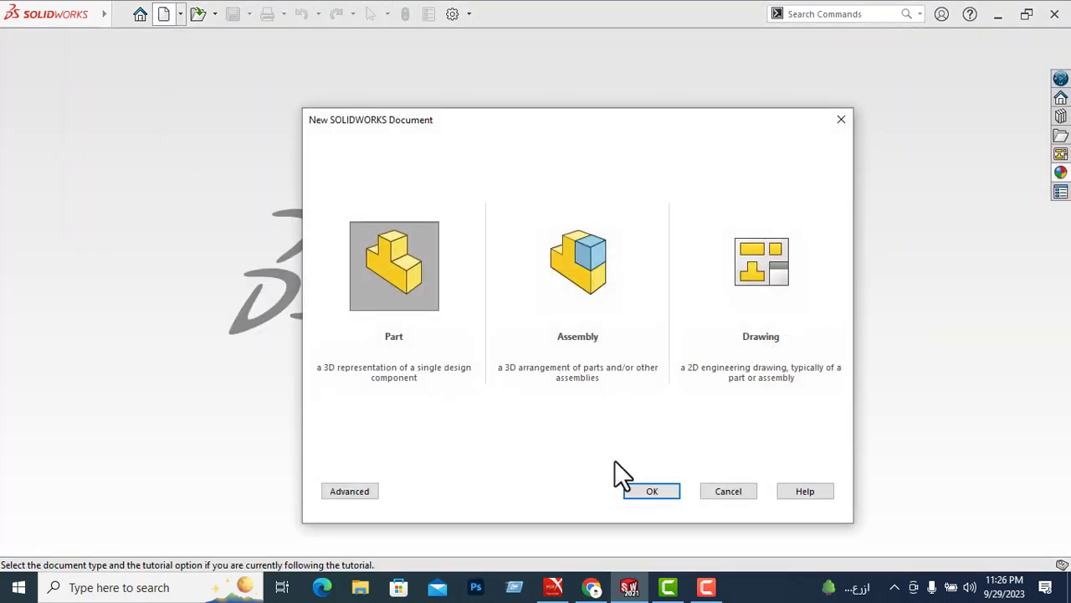
pyautogui.click(651, 491)
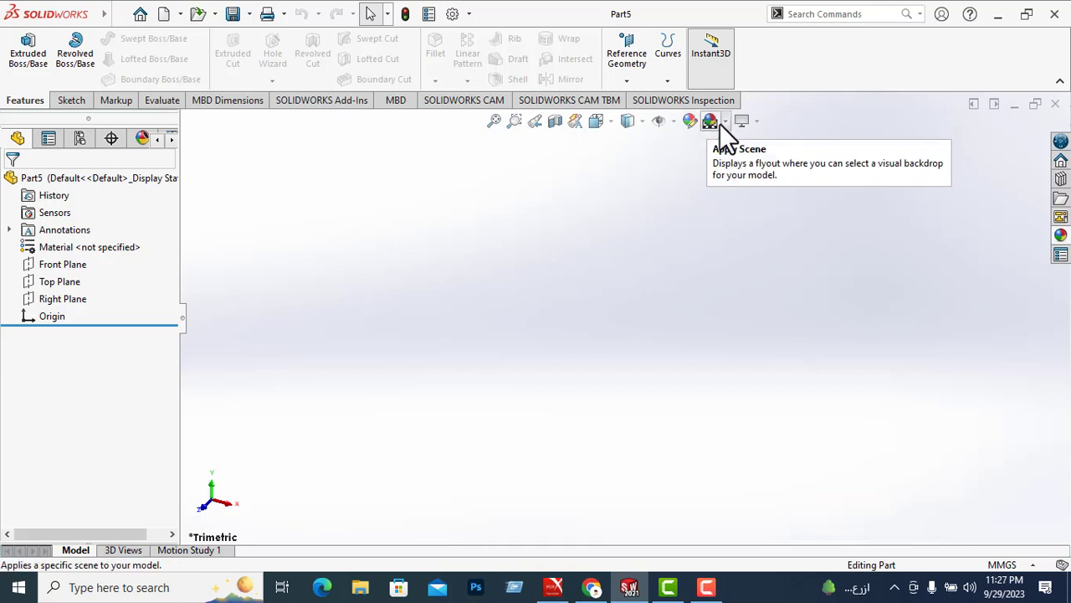
# Step: Apply the Plain White scene as the backdrop of the new part
pyautogui.click(727, 122)
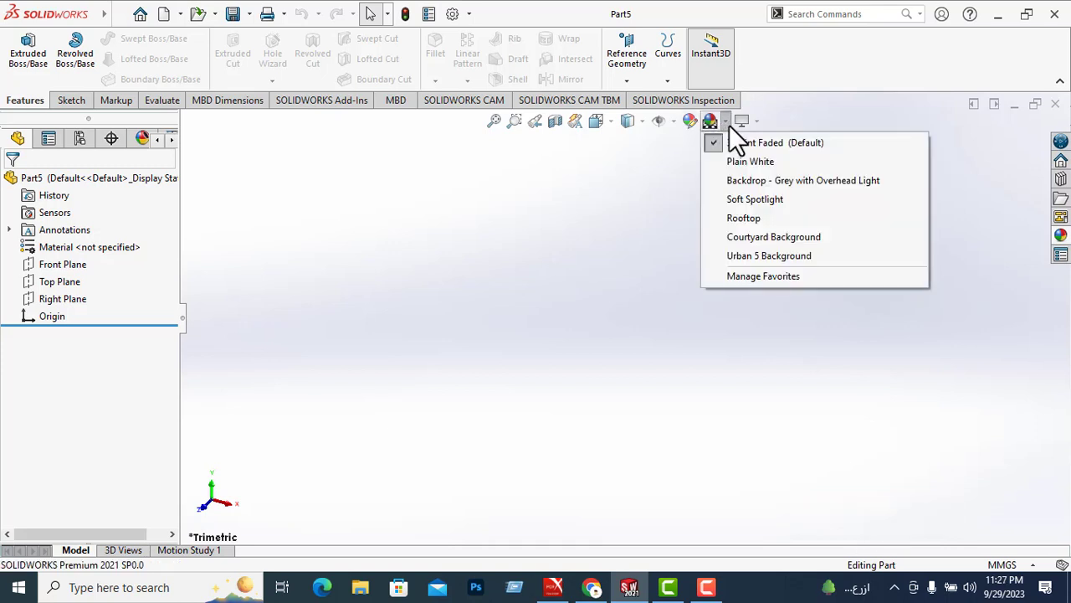
pyautogui.click(742, 166)
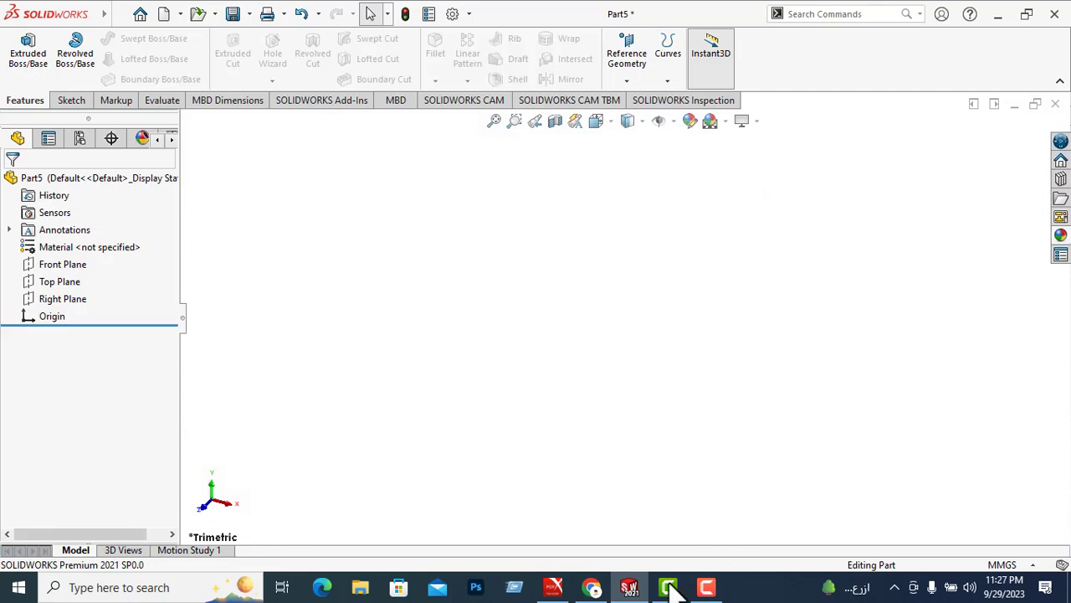
# Step: Switch to the PDF X document, examine the dimensions of the Exercise-12 drawing, and return to SOLIDWORKS
pyautogui.click(554, 587)
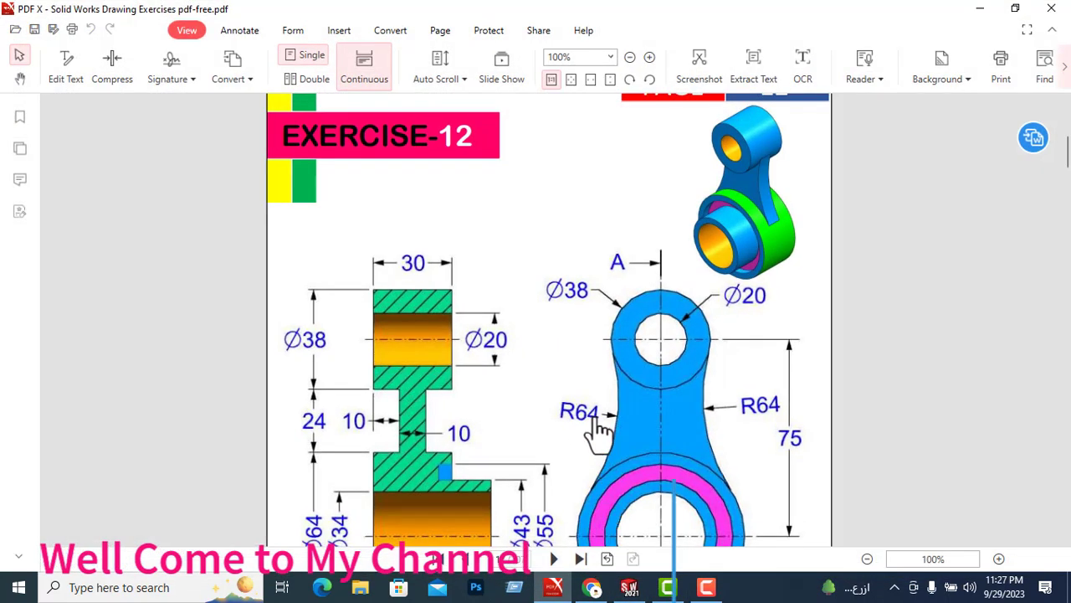
pyautogui.scroll(1, 652, 402)
pyautogui.scroll(-3, 753, 310)
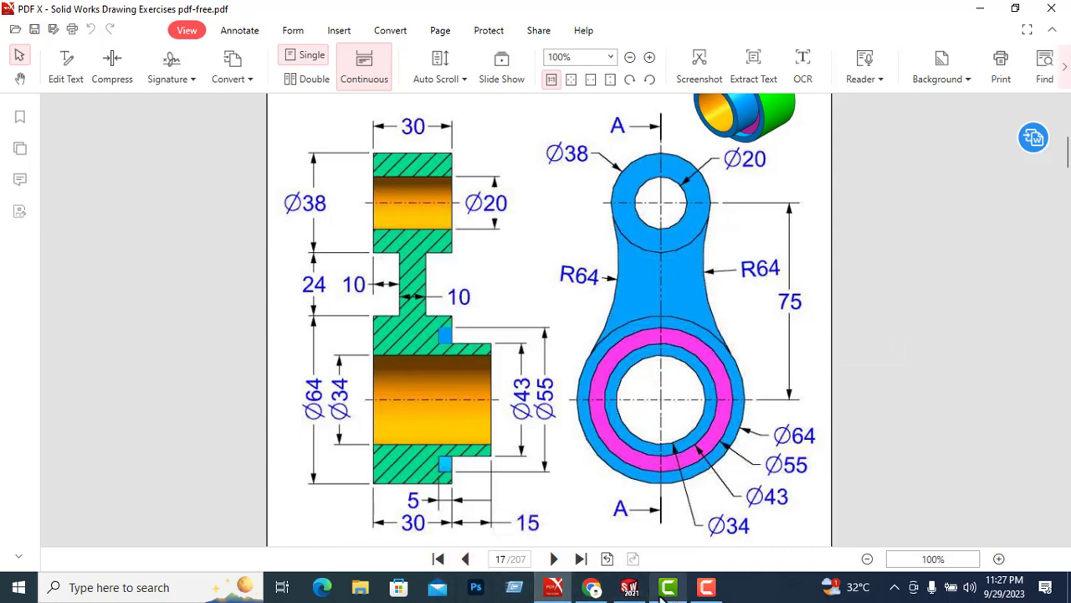
pyautogui.click(629, 590)
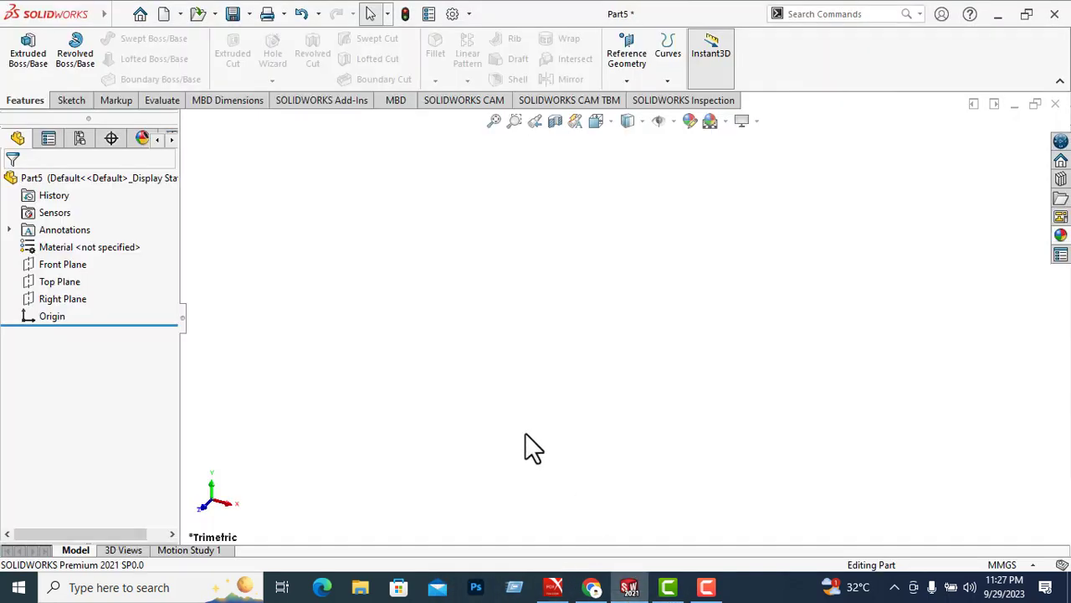
# Step: Start a sketch on the Front Plane and draw a circle of about 45 mm radius centred on the origin
pyautogui.click(62, 267)
pyautogui.click(75, 243)
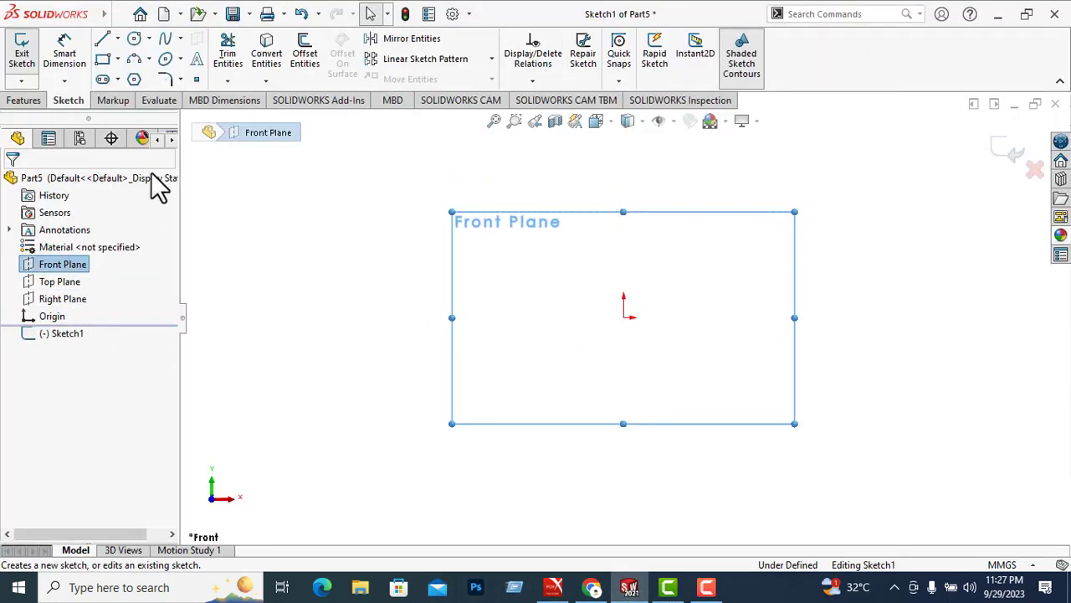
pyautogui.click(134, 39)
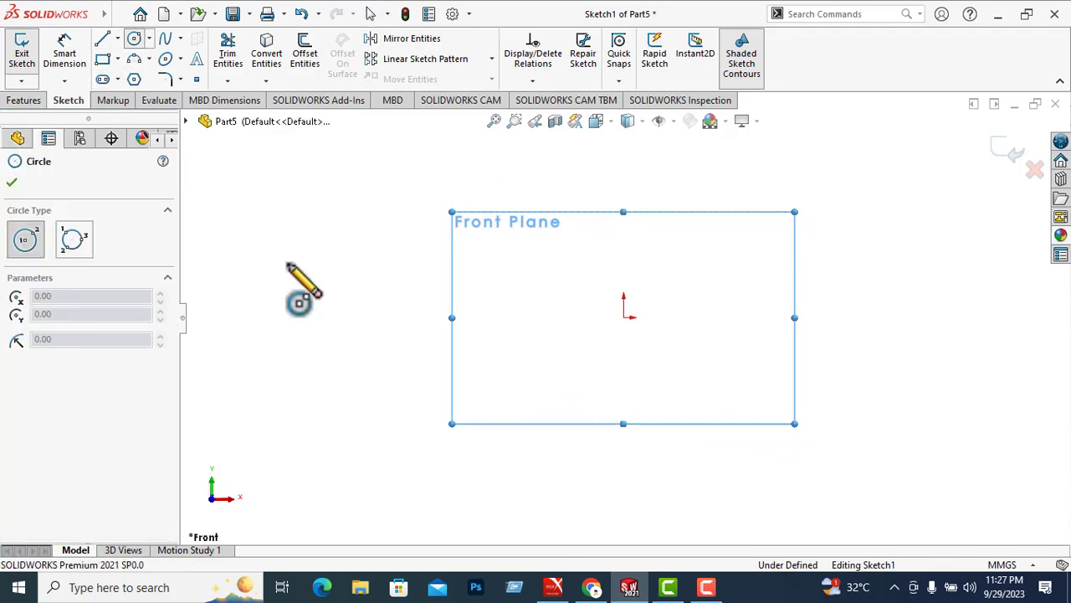
pyautogui.click(623, 317)
pyautogui.click(706, 343)
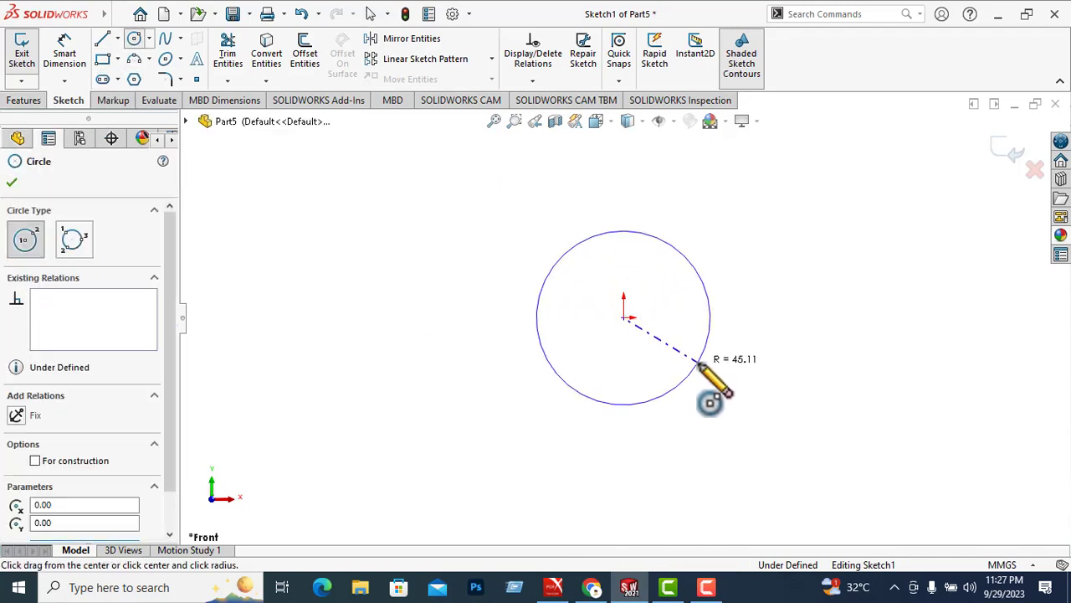
pyautogui.click(11, 183)
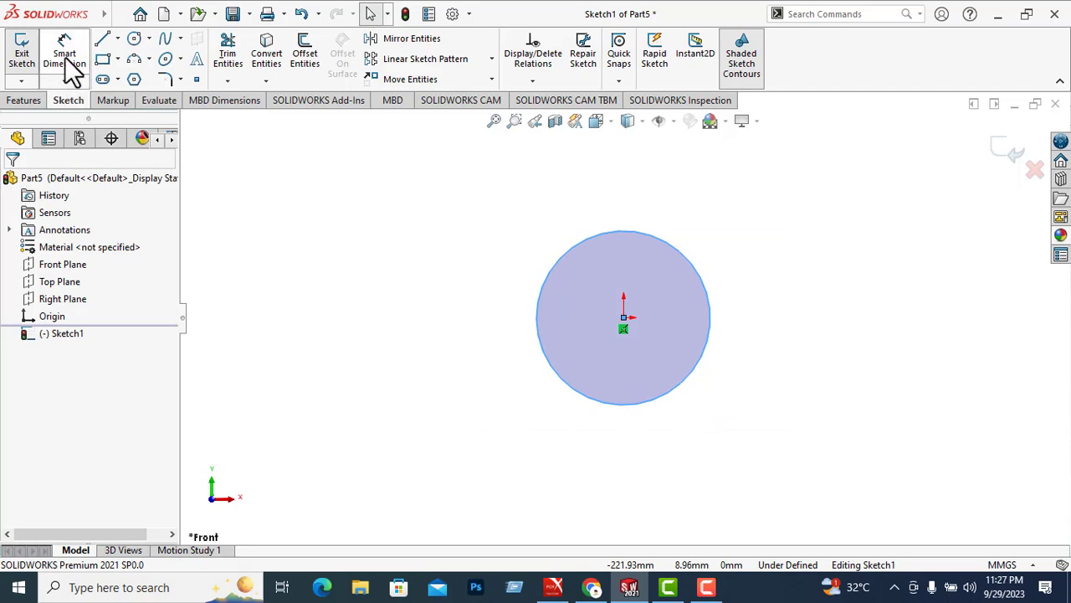
# Step: Dimension the circle's diameter as 64 mm
pyautogui.click(72, 72)
pyautogui.click(538, 328)
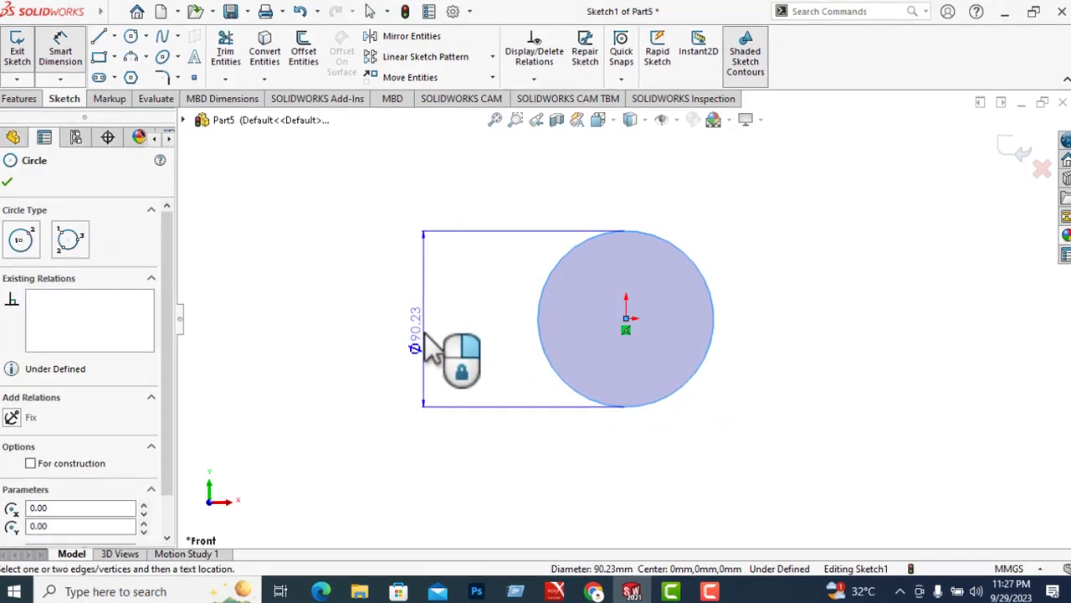
pyautogui.click(429, 376)
pyautogui.write('64')
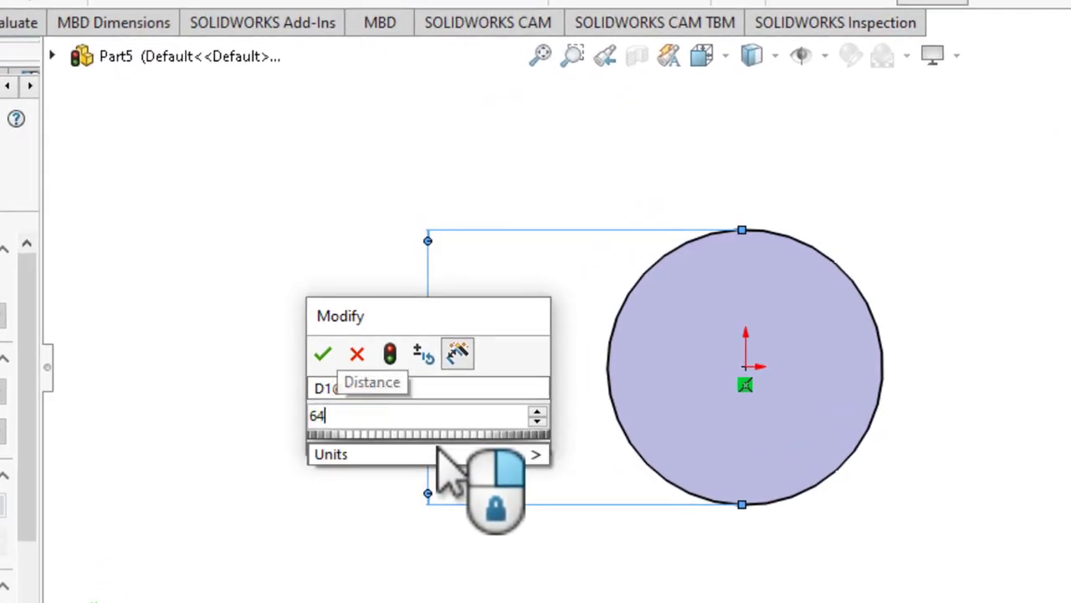
pyautogui.press('Return')
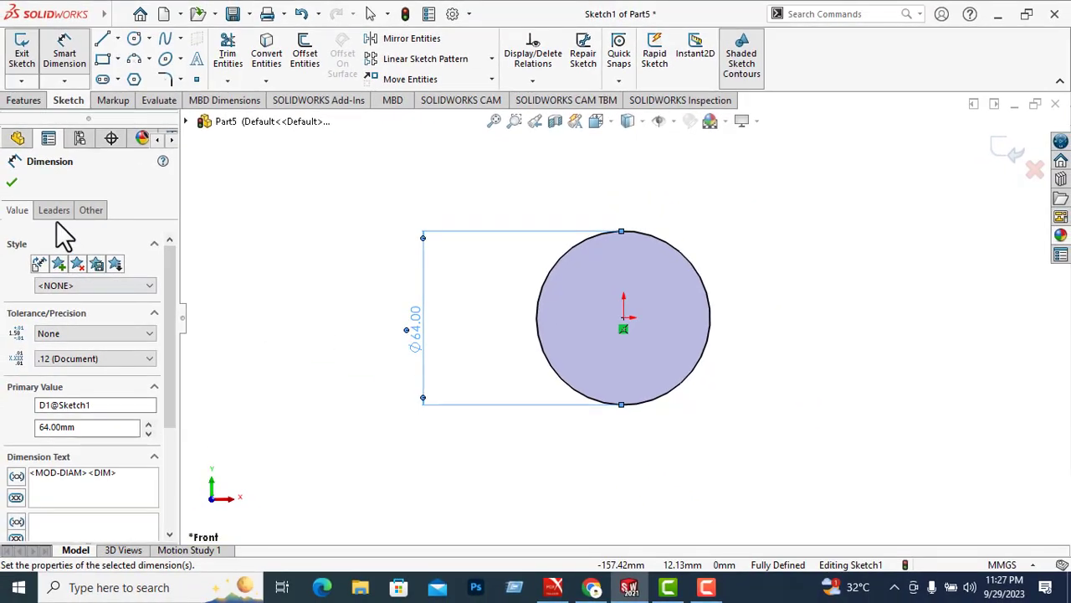
pyautogui.click(12, 184)
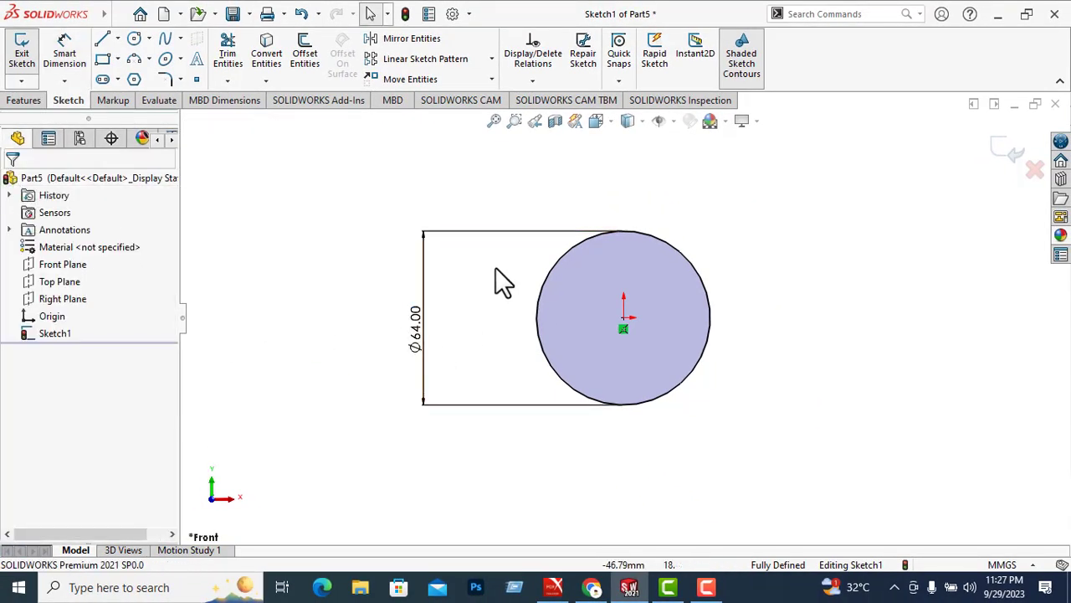
# Step: Copy the 64 mm circle with Copy Entities, using an X/Y offset of 75 mm in Y and keeping relations
pyautogui.keyDown('ctrl'); pyautogui.moveTo(646, 350); pyautogui.dragTo(585, 485, button='middle'); pyautogui.keyUp('ctrl')
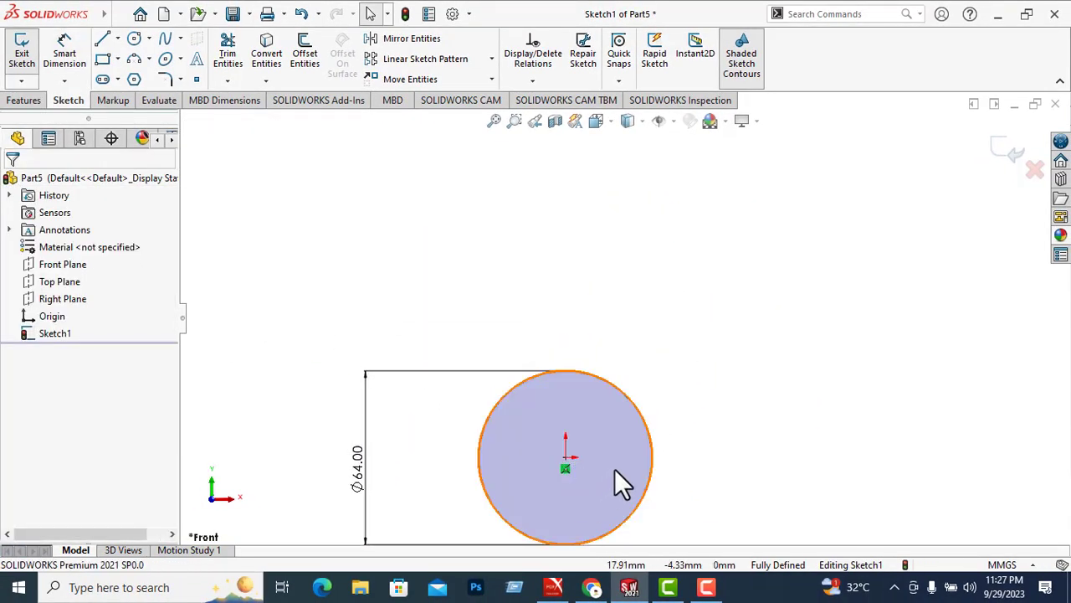
pyautogui.click(647, 452)
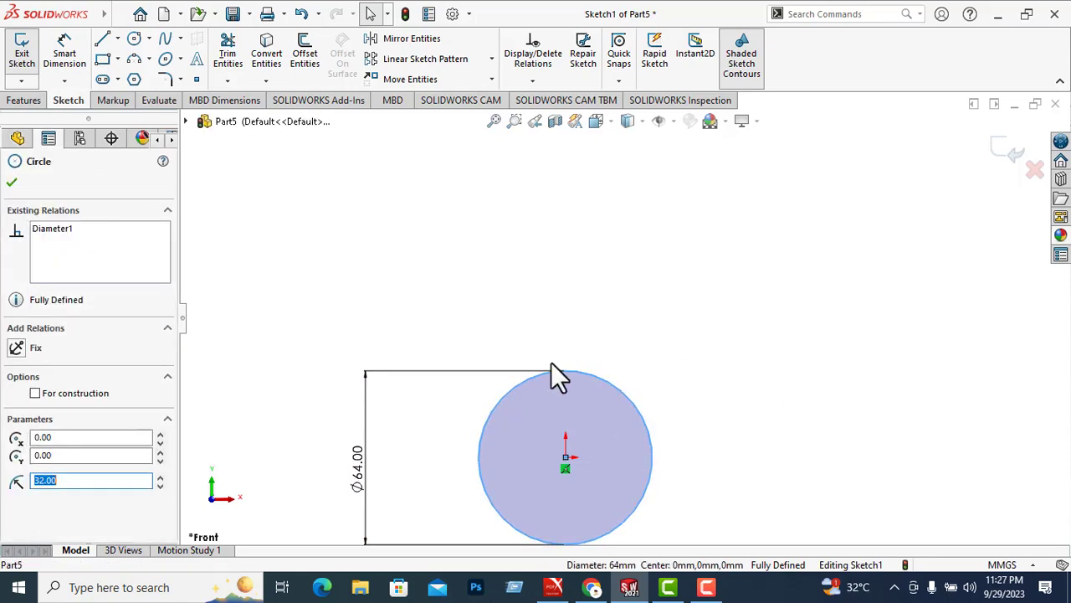
pyautogui.click(492, 80)
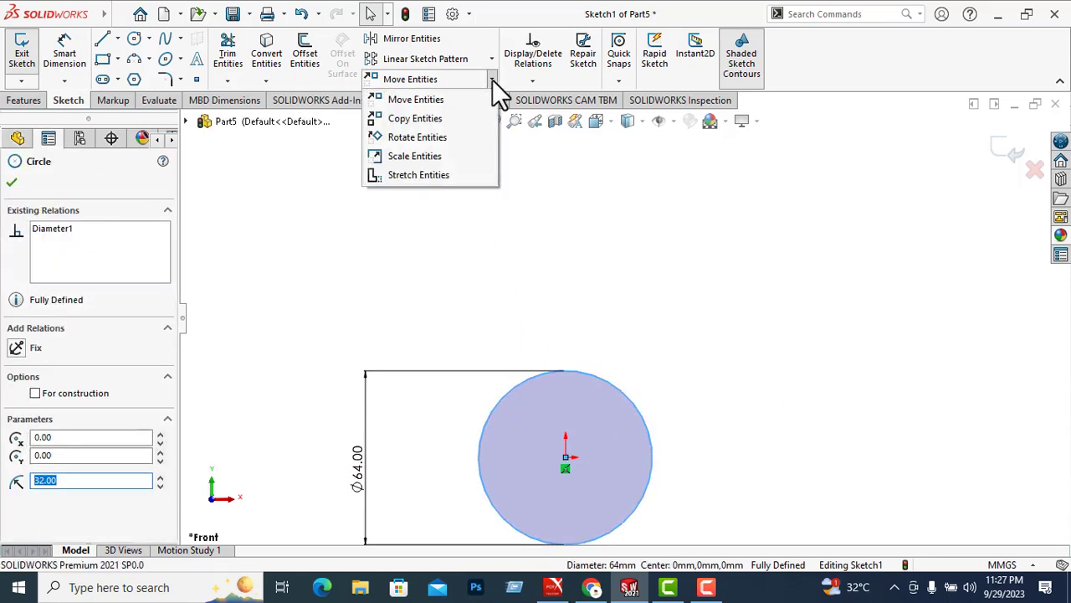
pyautogui.click(416, 122)
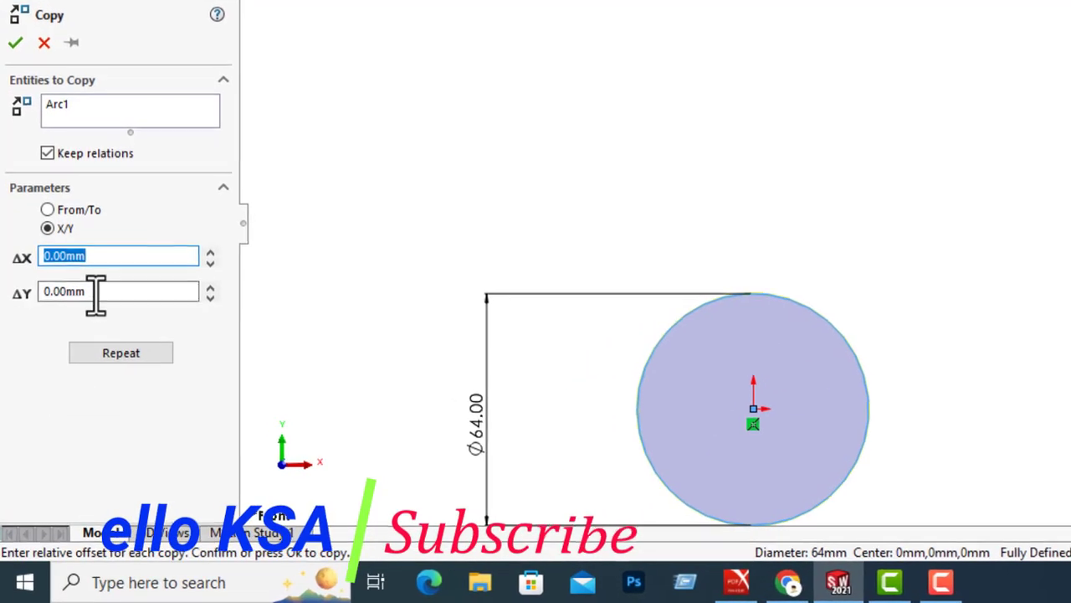
pyautogui.click(71, 369)
pyautogui.write('75')
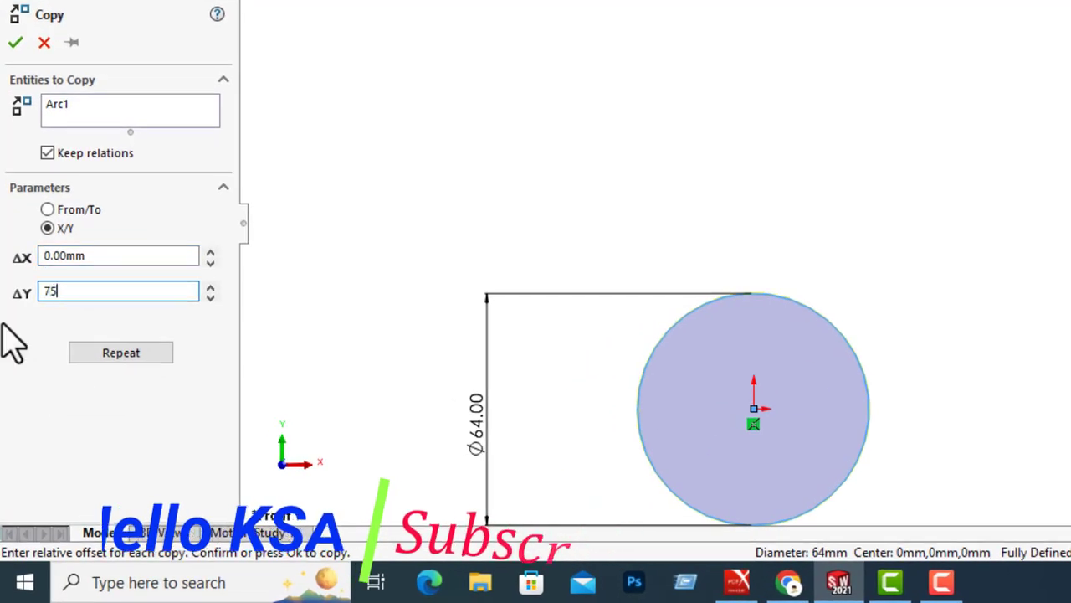
pyautogui.press('Return')
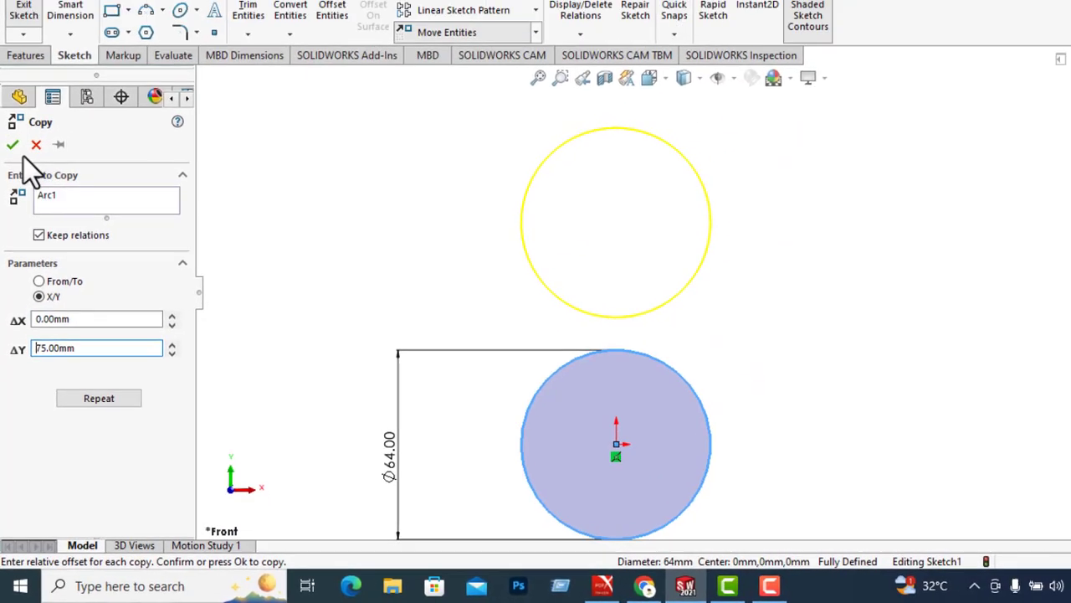
pyautogui.click(13, 145)
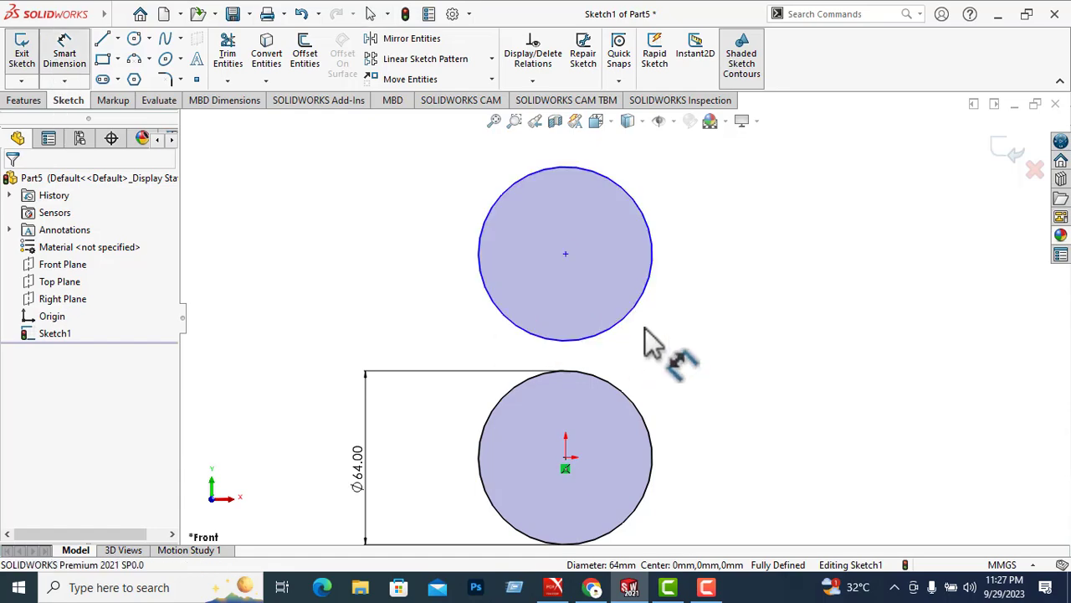
# Step: Dimension the copied upper circle's diameter as 38 mm
pyautogui.click(481, 263)
pyautogui.click(382, 289)
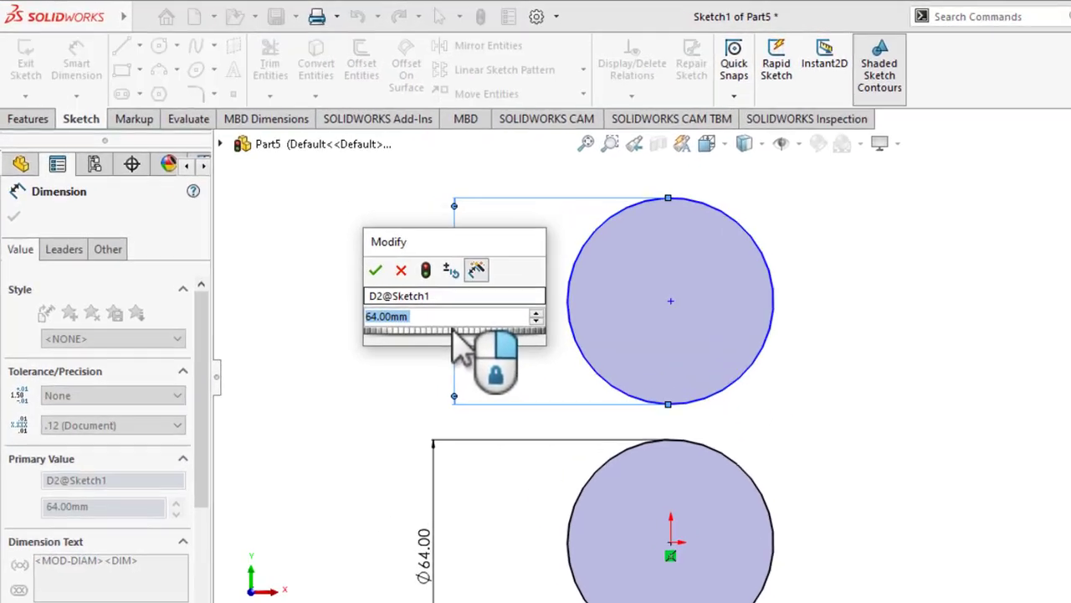
pyautogui.write('38')
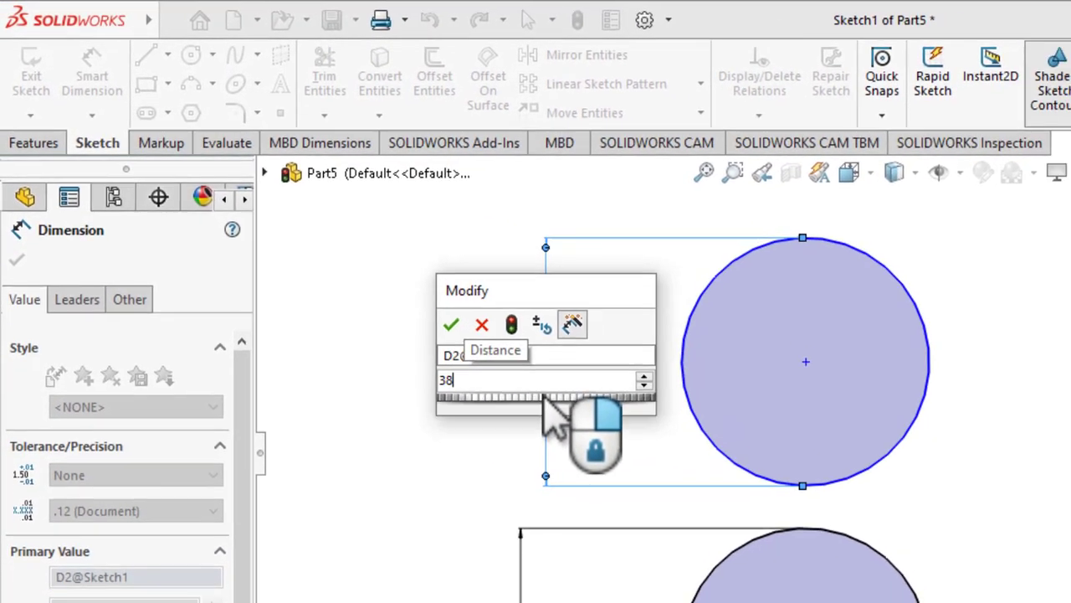
pyautogui.press('Return')
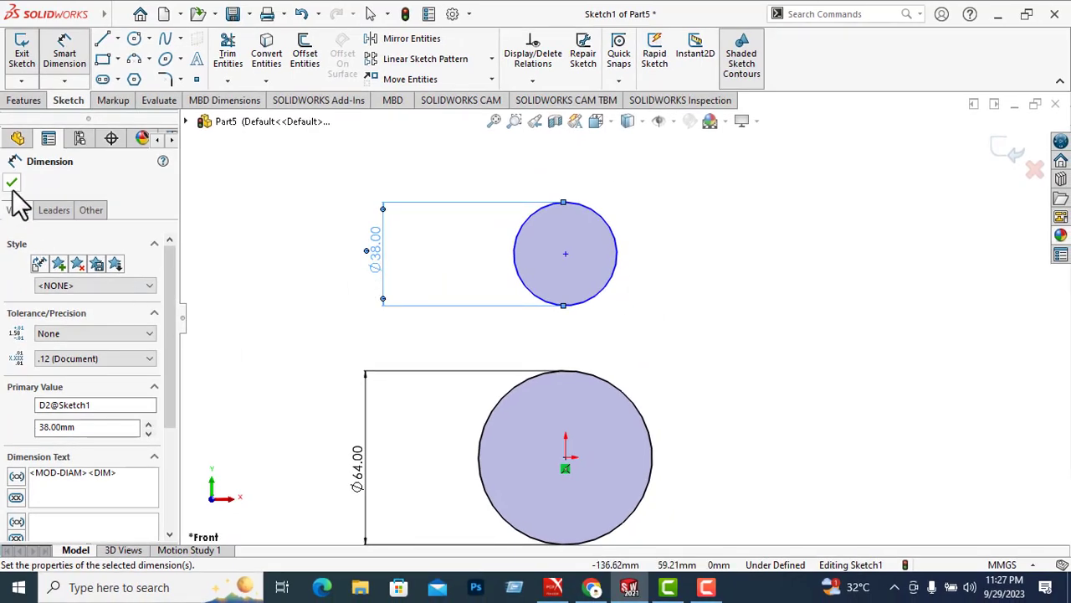
pyautogui.click(12, 184)
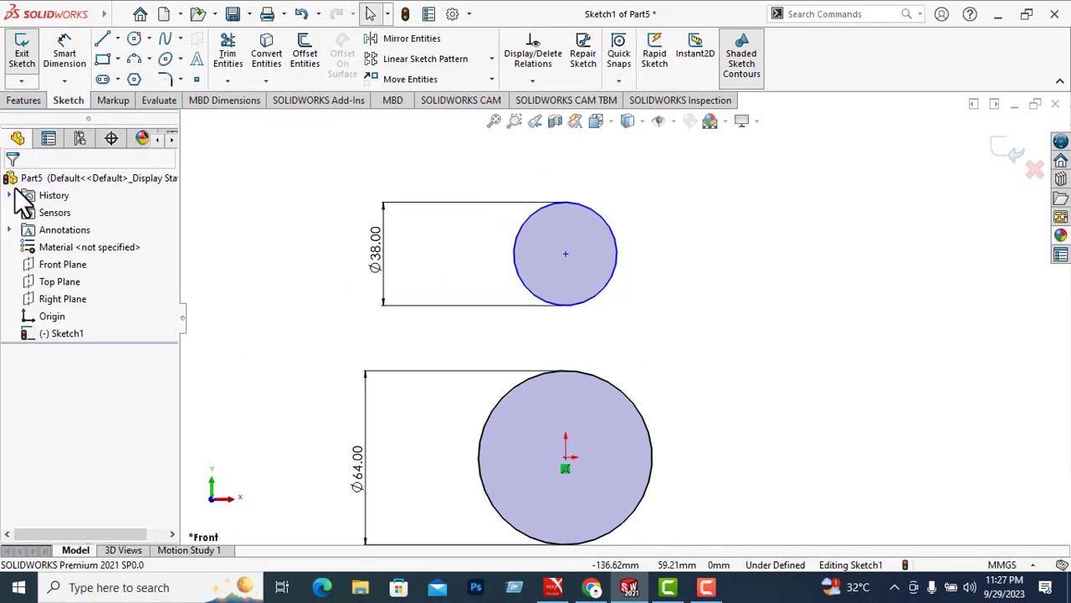
# Step: Draw a vertical line from the upper circle's centre down to the origin and end the Line command
pyautogui.click(102, 39)
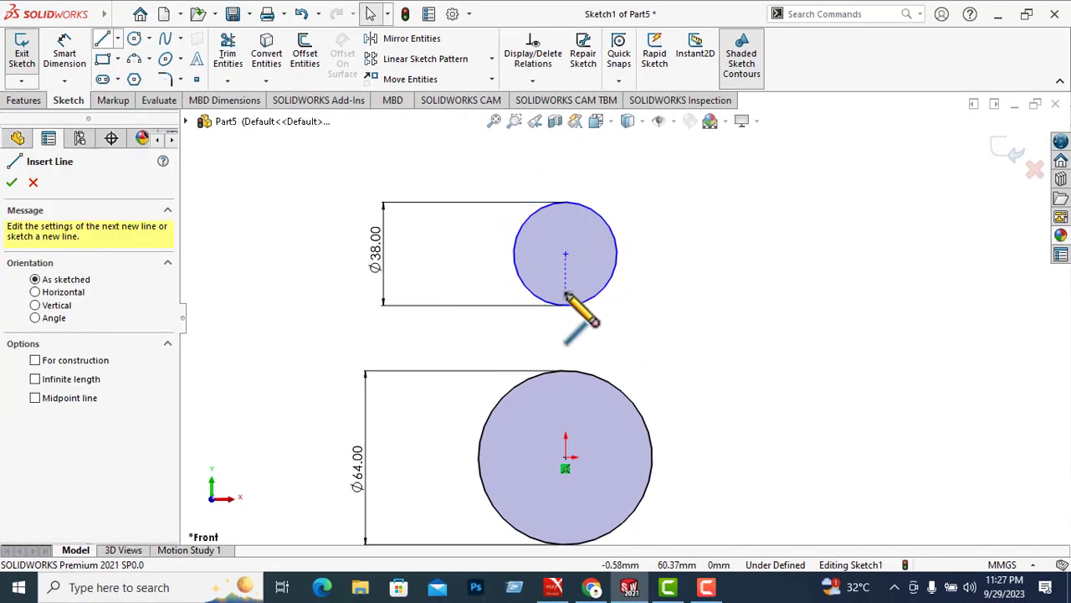
pyautogui.click(565, 254)
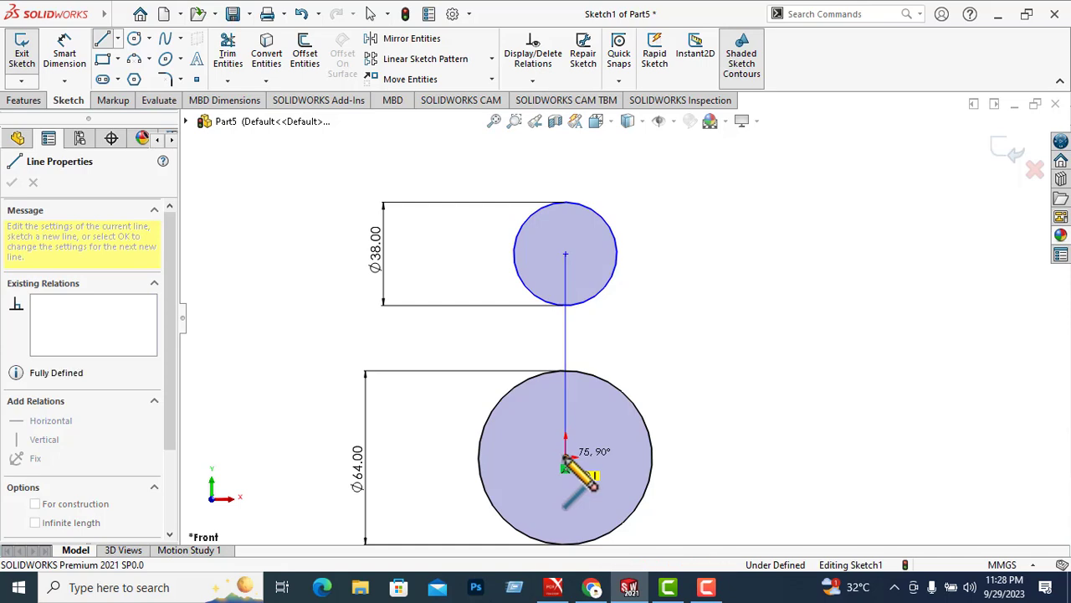
pyautogui.click(566, 355)
pyautogui.rightClick(322, 315)
pyautogui.click(356, 323)
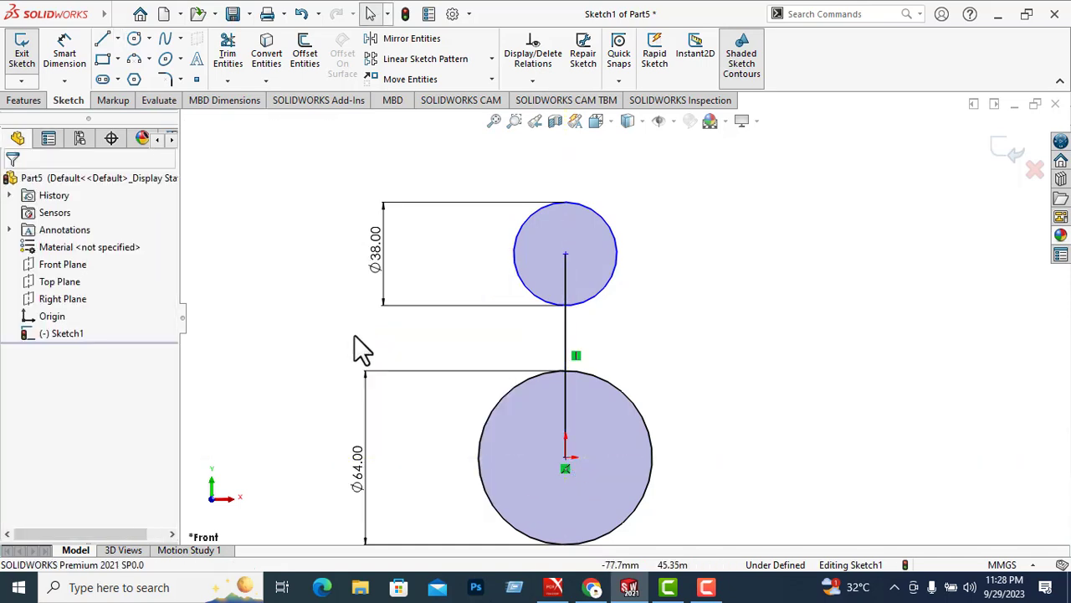
# Step: Draw a 3 point arc of about 53 mm radius joining the left sides of the two circles, curving inward toward the vertical line
pyautogui.click(134, 58)
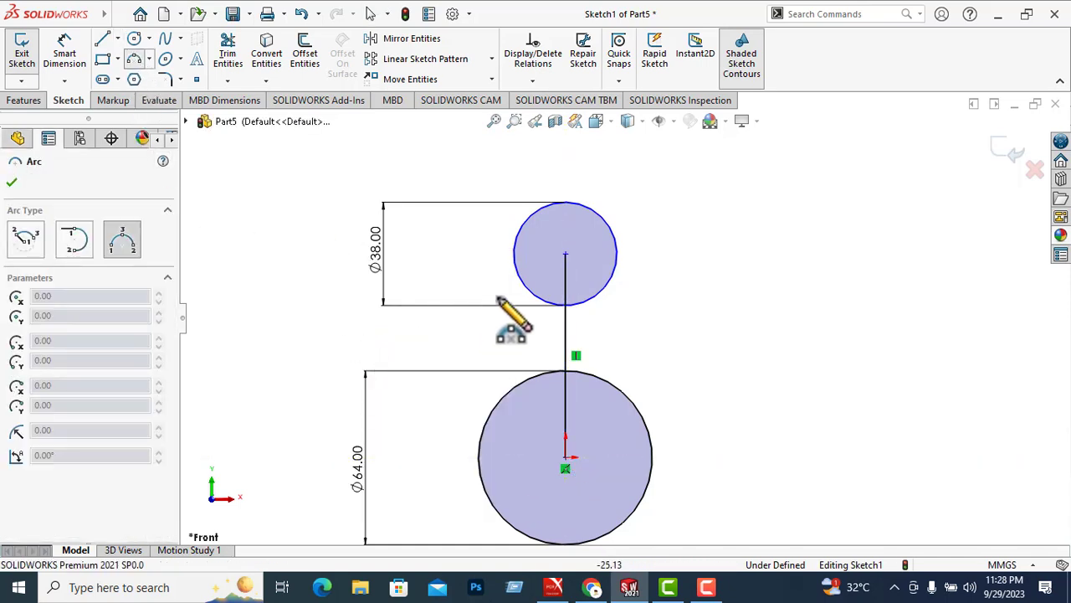
pyautogui.click(519, 280)
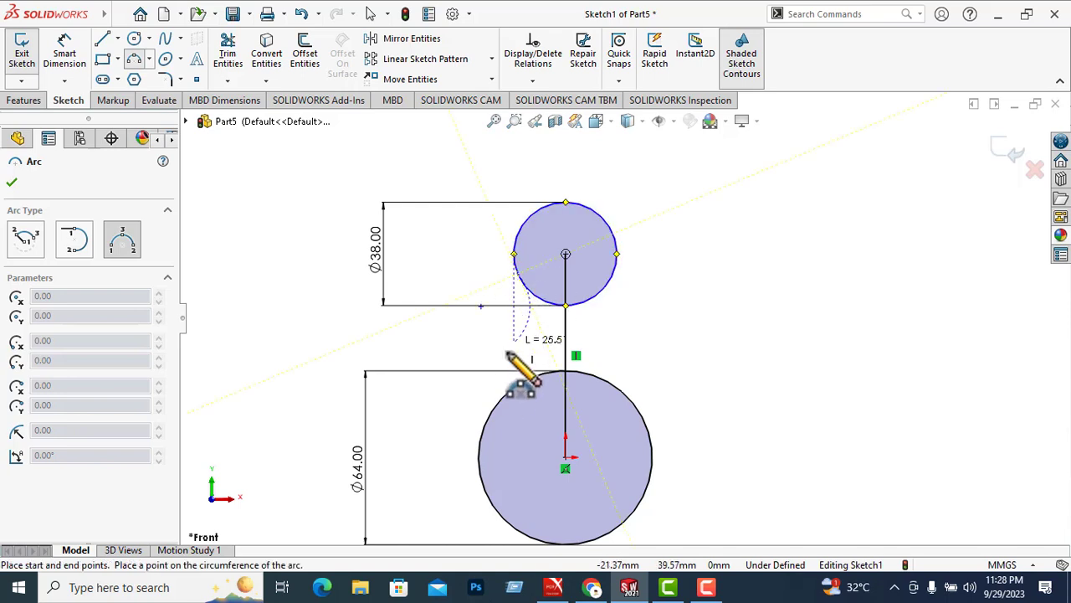
pyautogui.click(503, 400)
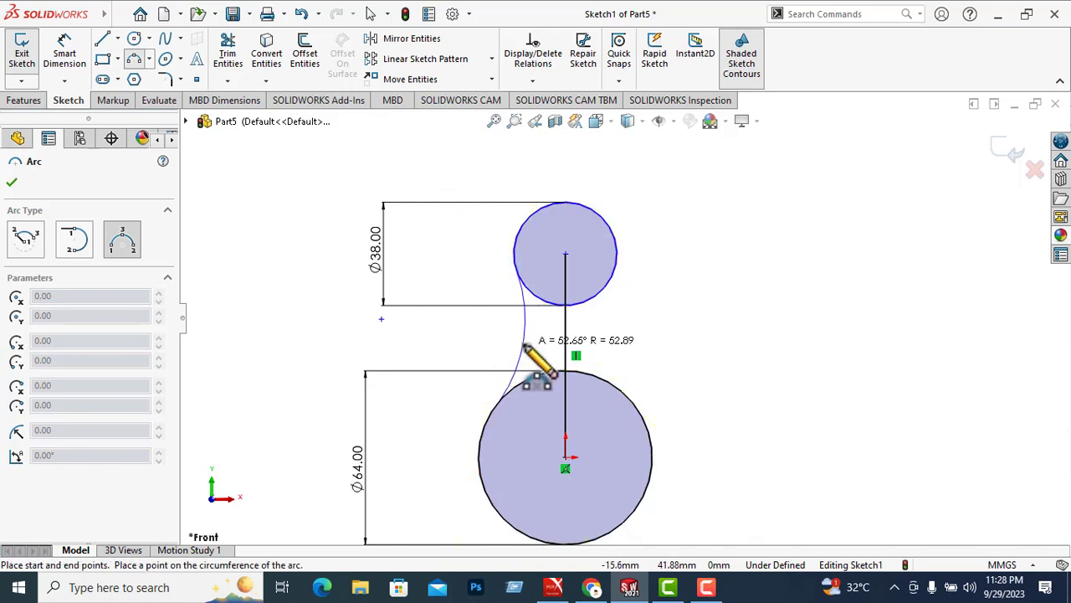
pyautogui.click(522, 339)
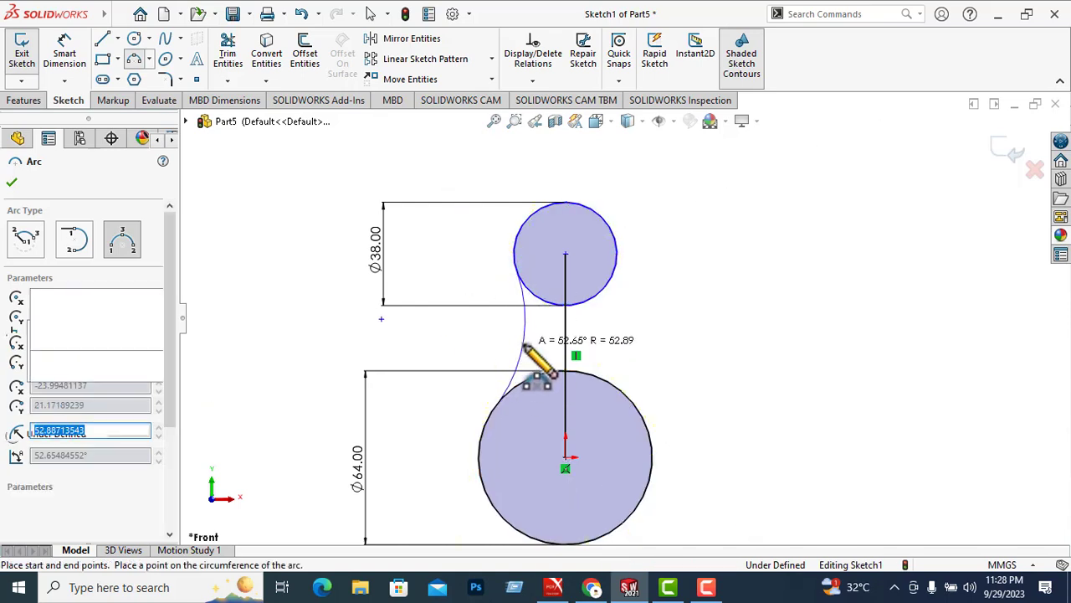
pyautogui.click(12, 182)
# Step: Dimension the radius of the arc joining the two circles as 64 mm
pyautogui.click(64, 52)
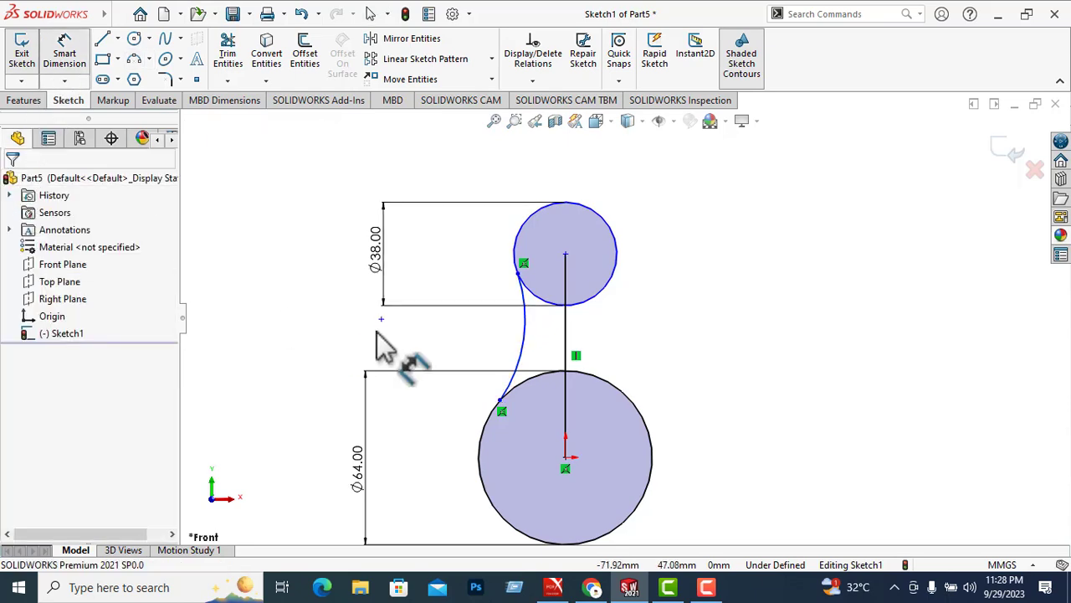
pyautogui.click(520, 348)
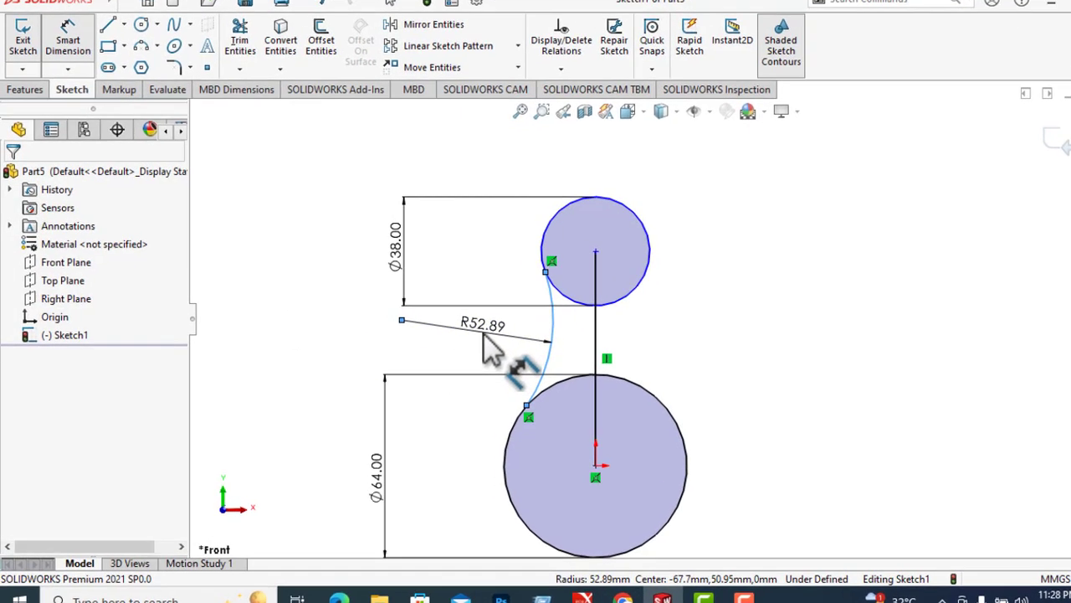
pyautogui.click(483, 334)
pyautogui.write('64')
pyautogui.press('Return')
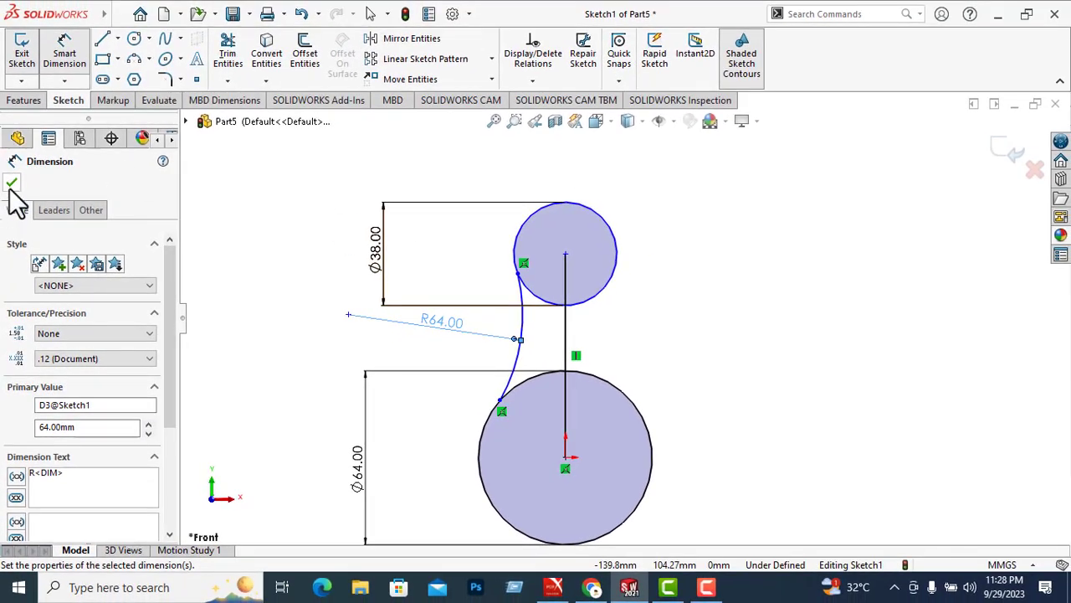
pyautogui.click(10, 184)
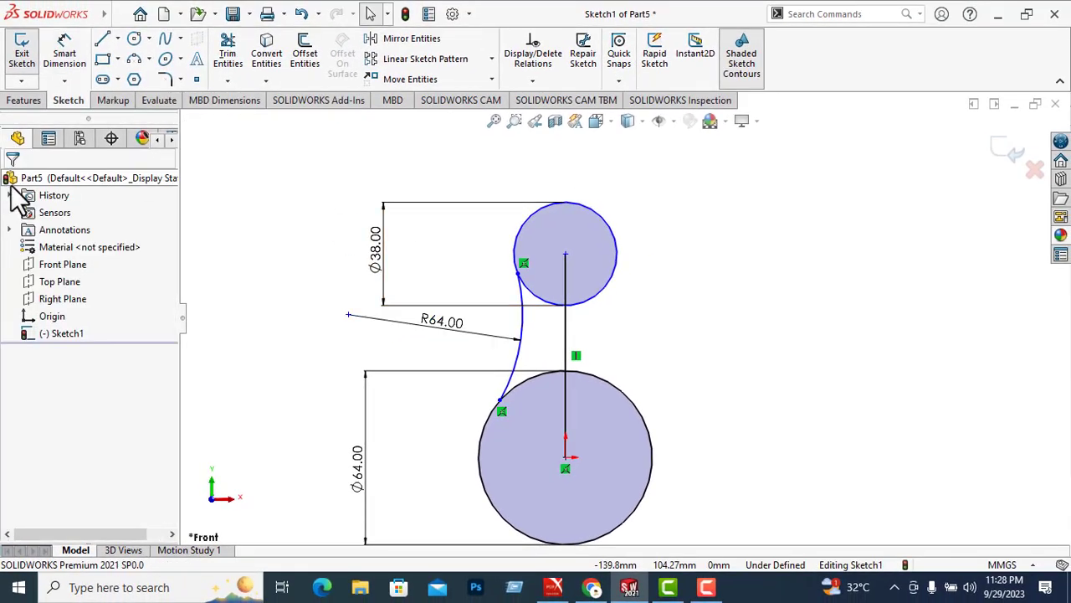
# Step: Add a Tangent relation between the upper 38 mm circle and the connecting arc
pyautogui.click(536, 298)
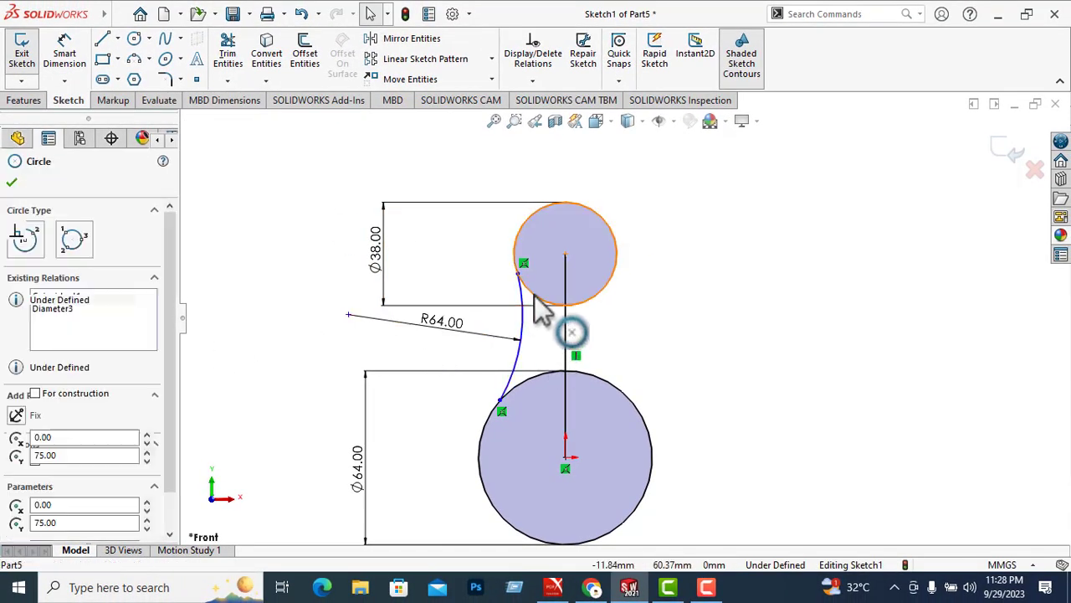
pyautogui.keyDown('ctrl'); pyautogui.click(521, 303); pyautogui.keyUp('ctrl')
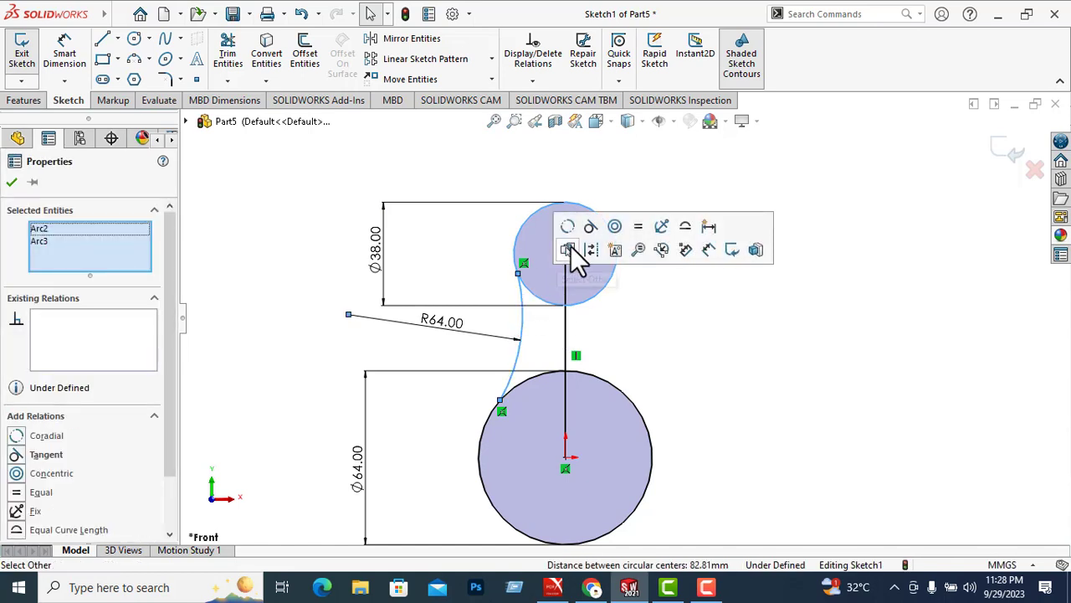
pyautogui.click(591, 226)
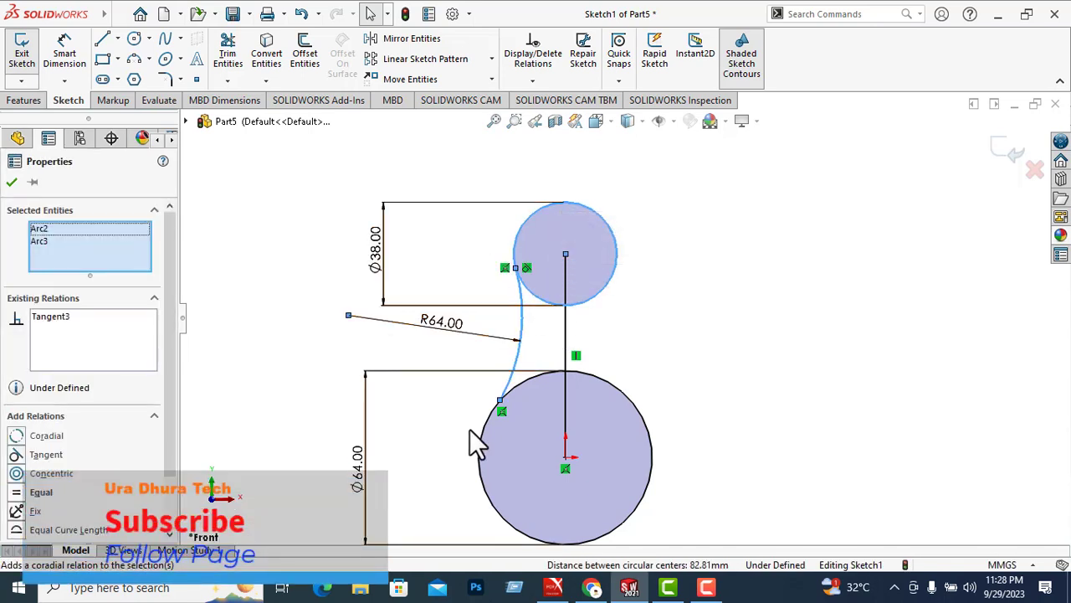
pyautogui.click(12, 183)
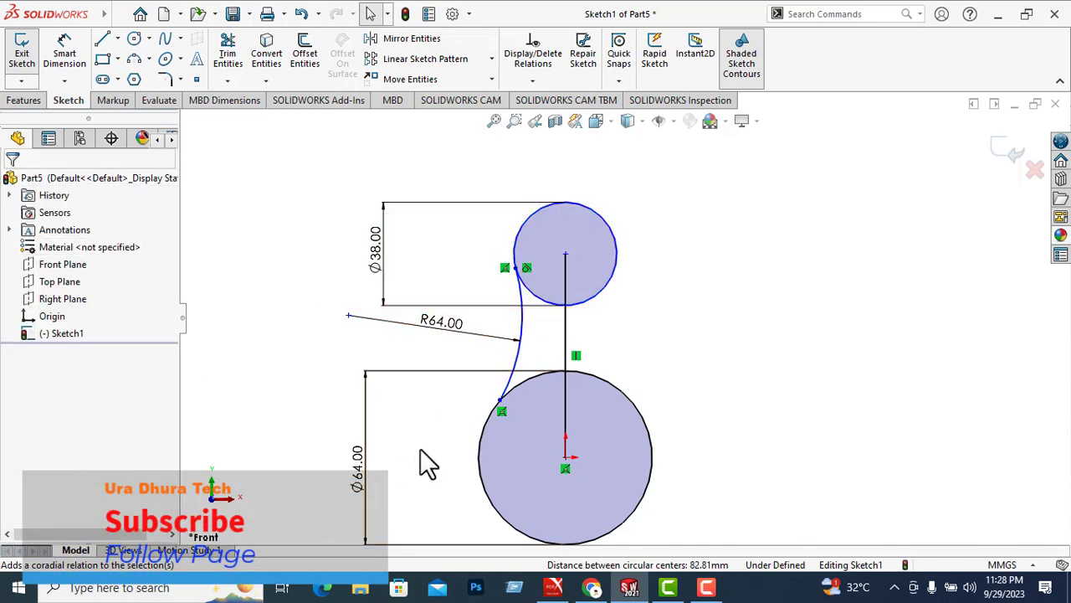
# Step: Add a Tangent relation between the lower 64 mm circle and the connecting arc
pyautogui.click(494, 439)
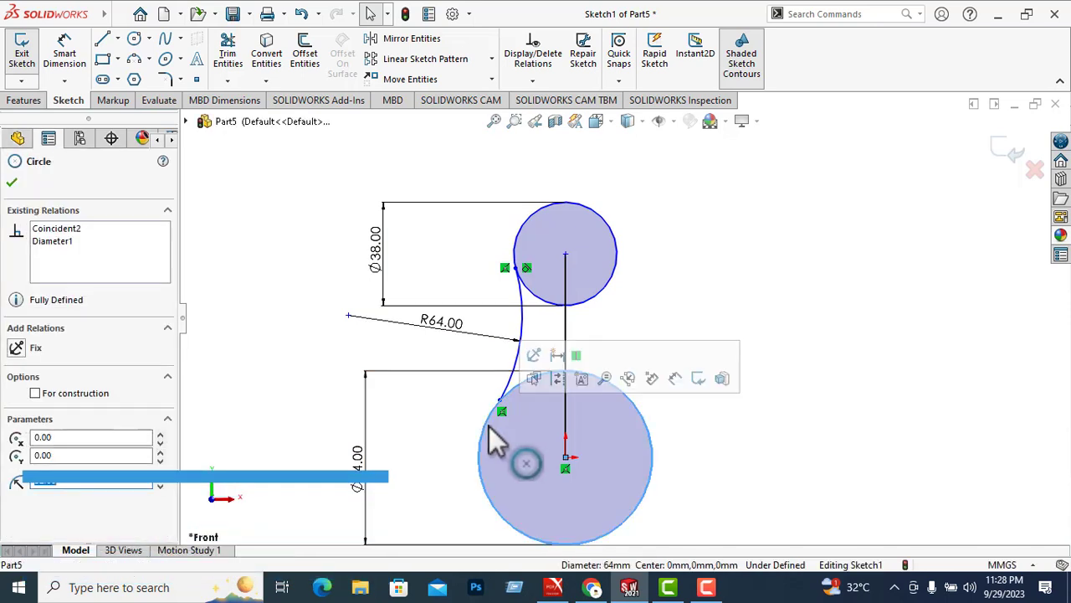
pyautogui.keyDown('ctrl'); pyautogui.click(507, 386); pyautogui.keyUp('ctrl')
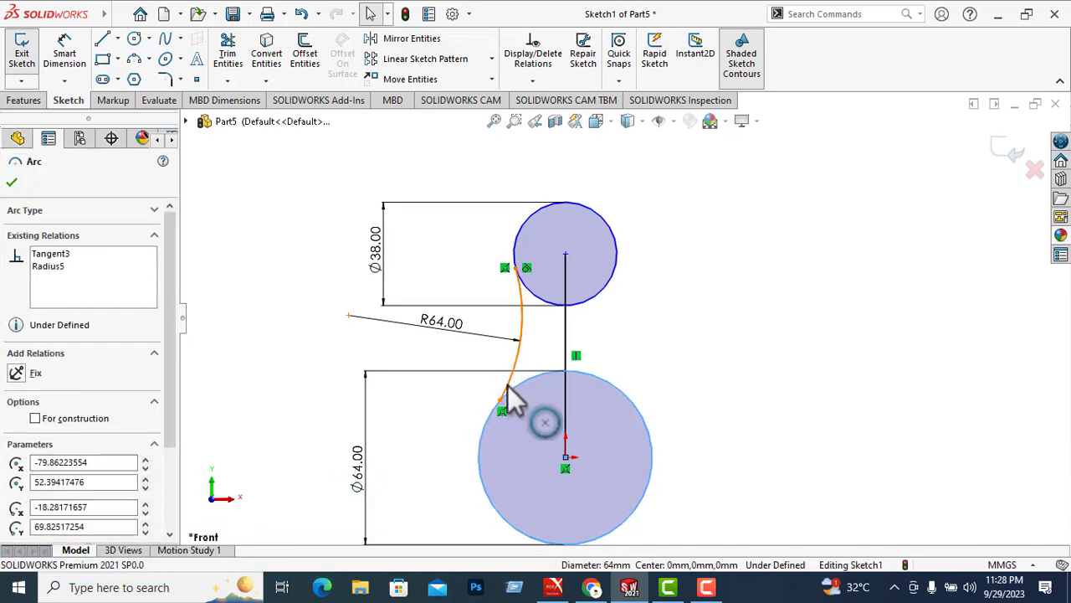
pyautogui.click(576, 315)
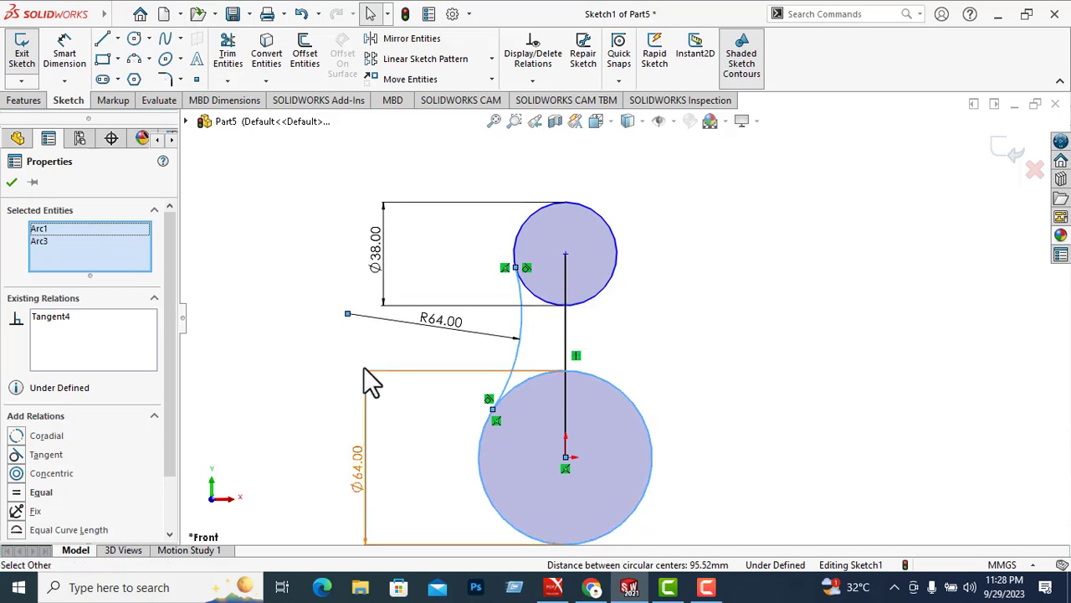
pyautogui.click(12, 184)
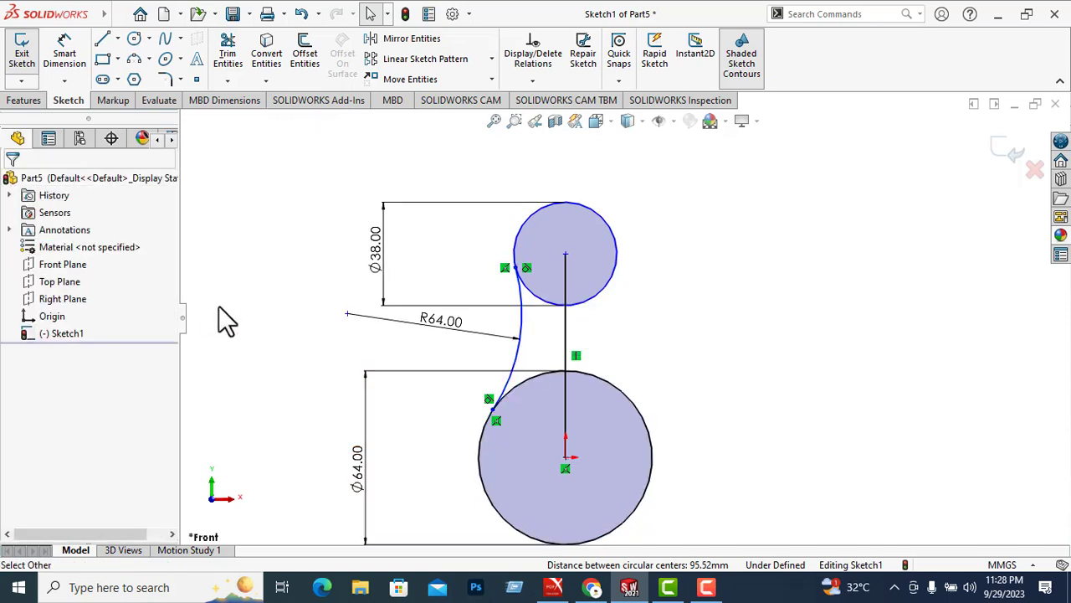
# Step: Mirror the connecting arc about the vertical line between the circle centres, keeping the original as a copy
pyautogui.click(520, 335)
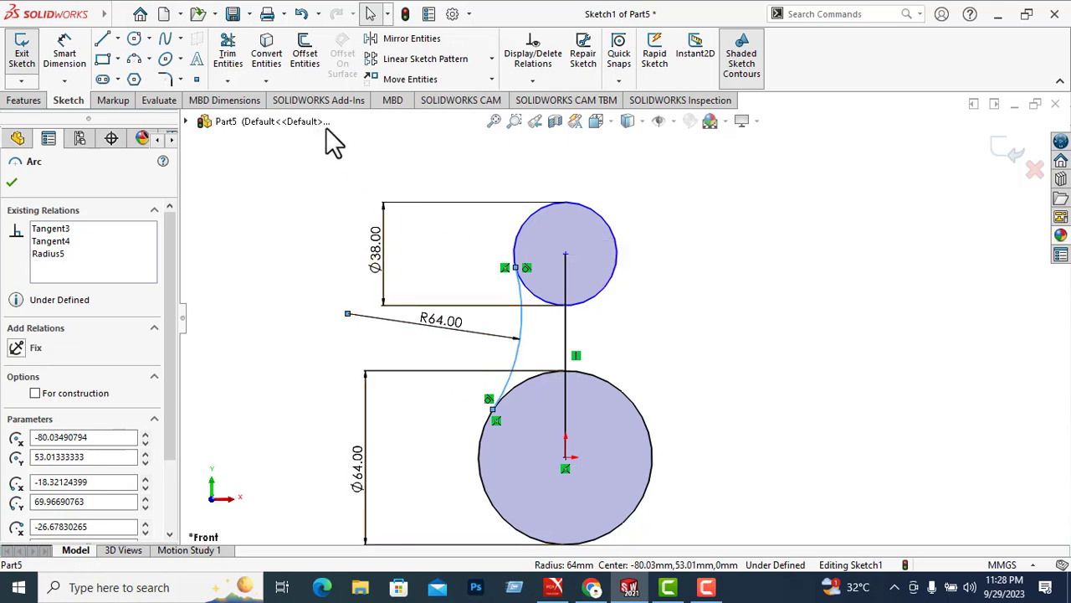
pyautogui.click(405, 39)
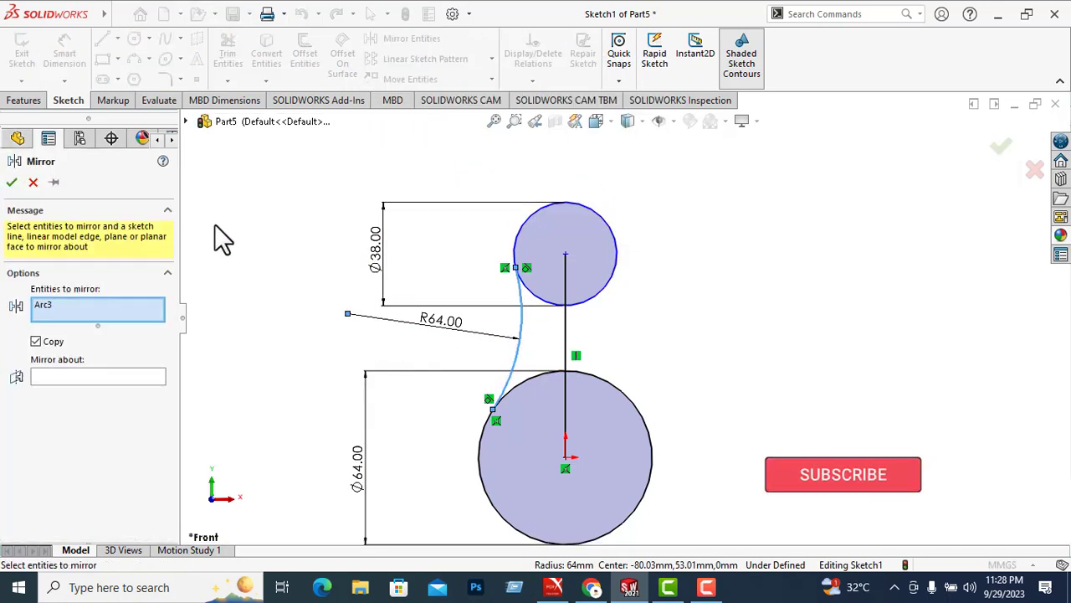
pyautogui.click(42, 377)
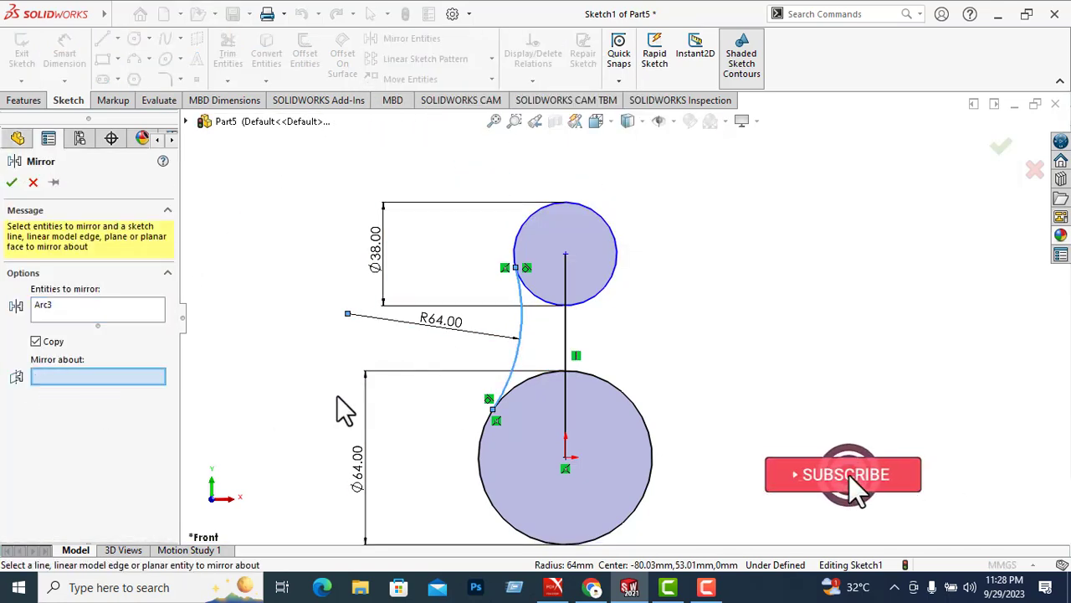
pyautogui.click(565, 343)
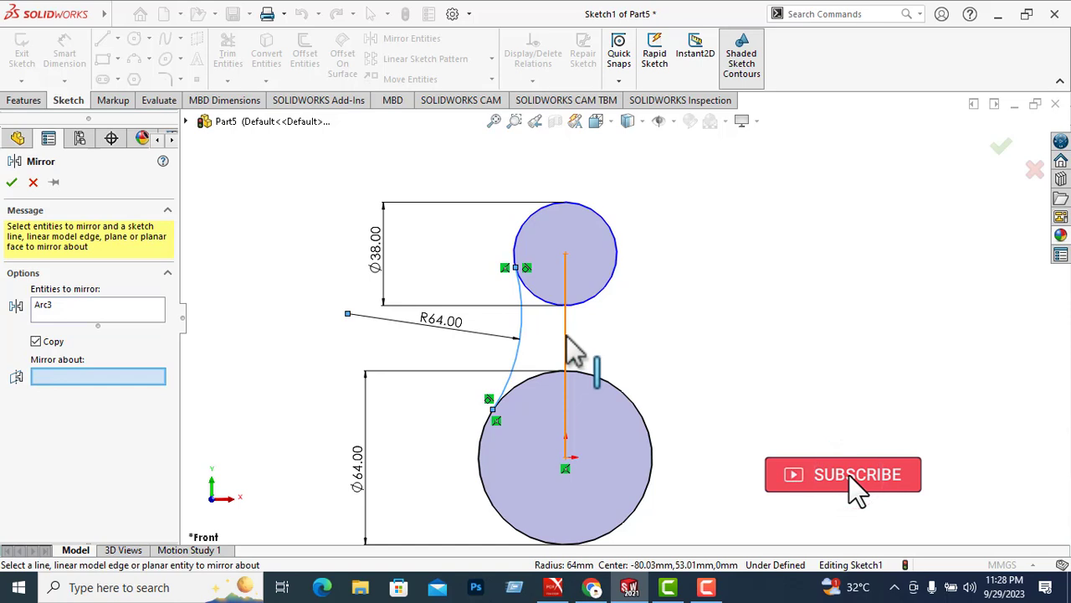
pyautogui.click(12, 182)
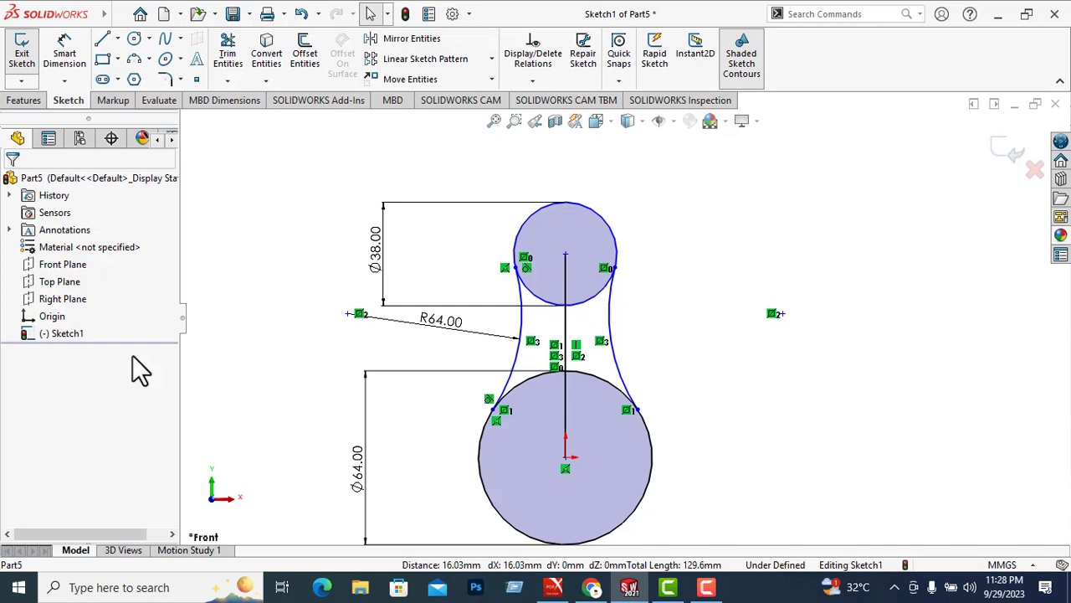
pyautogui.click(24, 102)
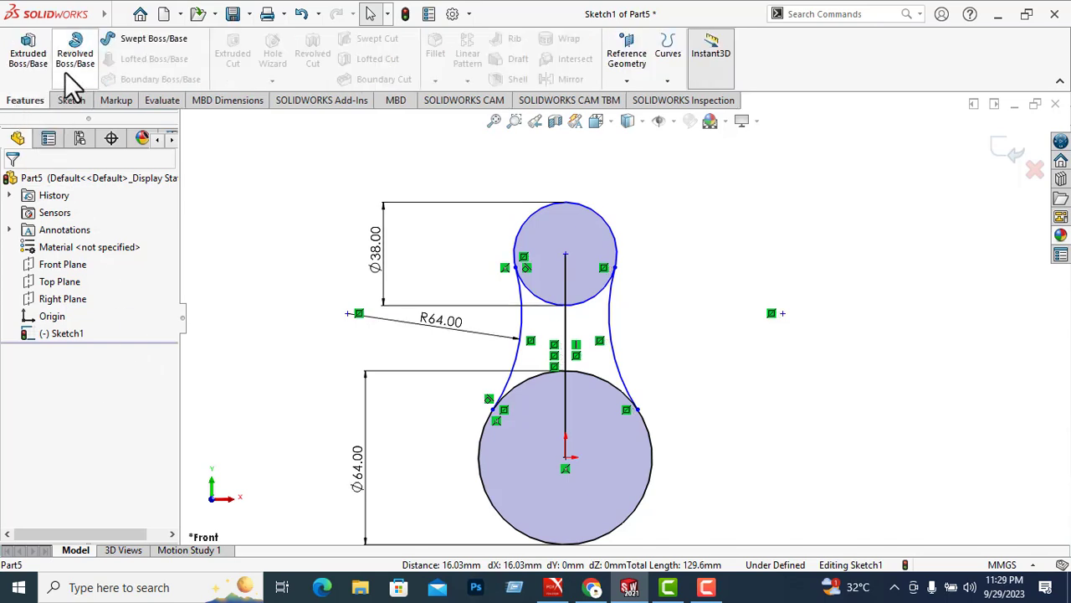
pyautogui.click(27, 57)
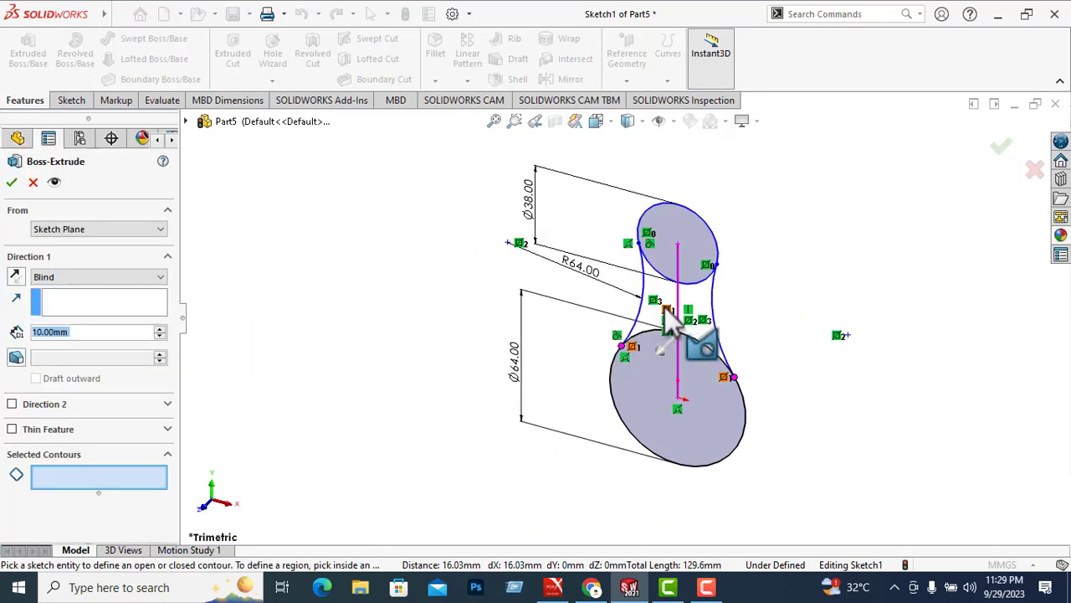
pyautogui.click(32, 183)
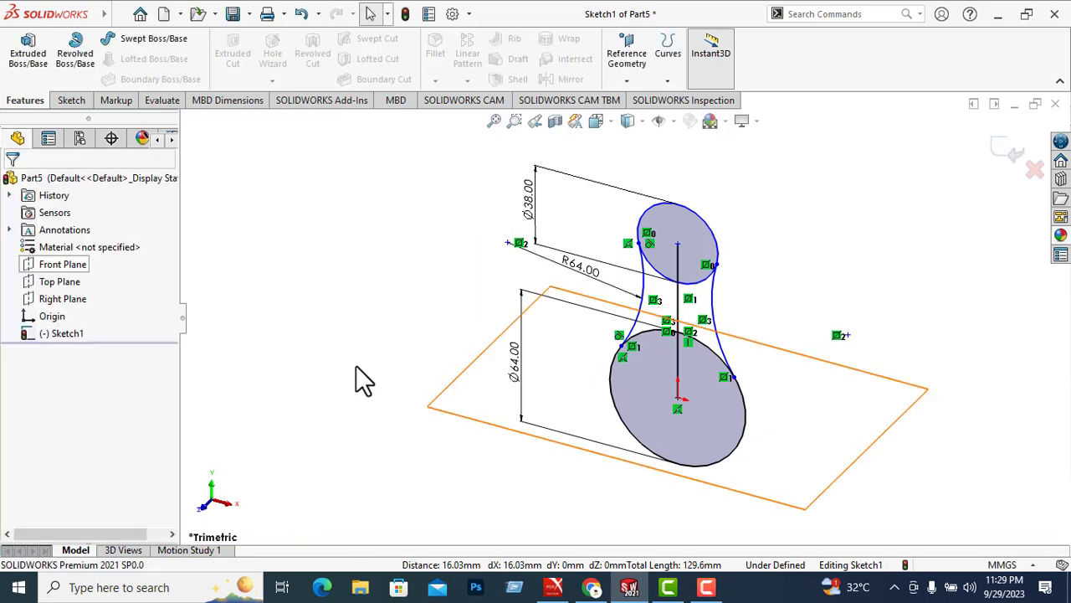
# Step: Delete the vertical line between the circles and choose the region enclosed by both arcs and circles as the Boss-Extrude contour
pyautogui.click(679, 312)
pyautogui.press('Delete')
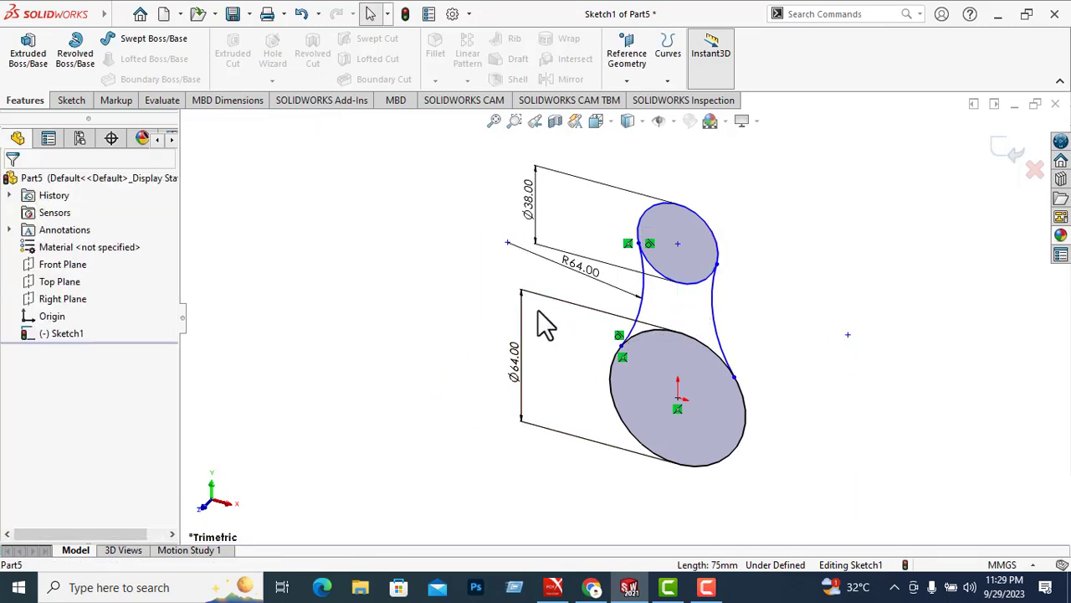
pyautogui.click(27, 72)
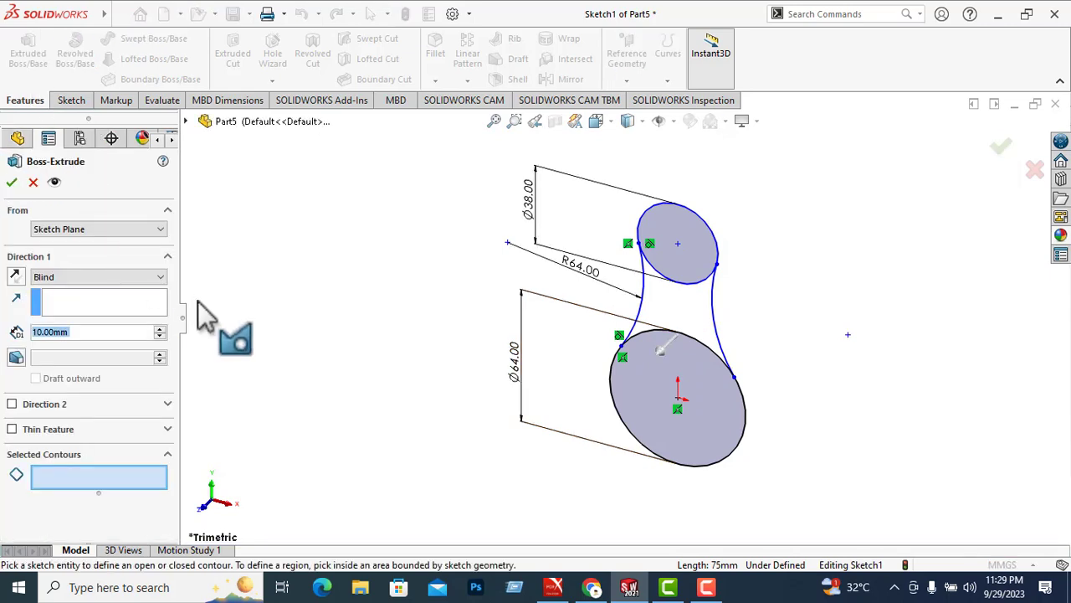
pyautogui.click(678, 314)
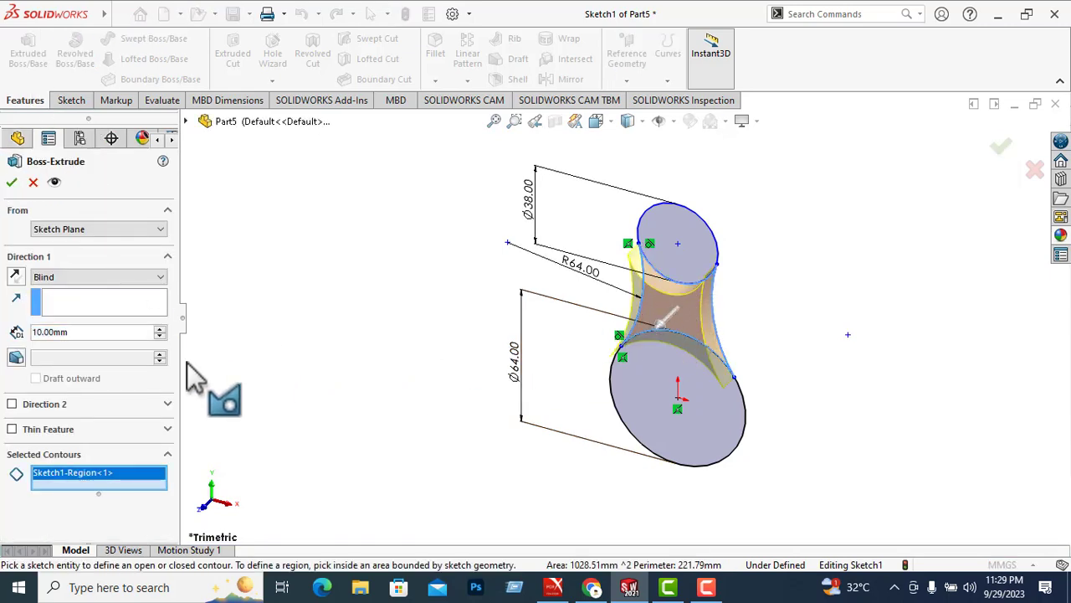
# Step: Extrude the web region between the circles with Blind depths of 5 mm in Direction 1 and 5 mm in Direction 2
pyautogui.doubleClick(87, 331)
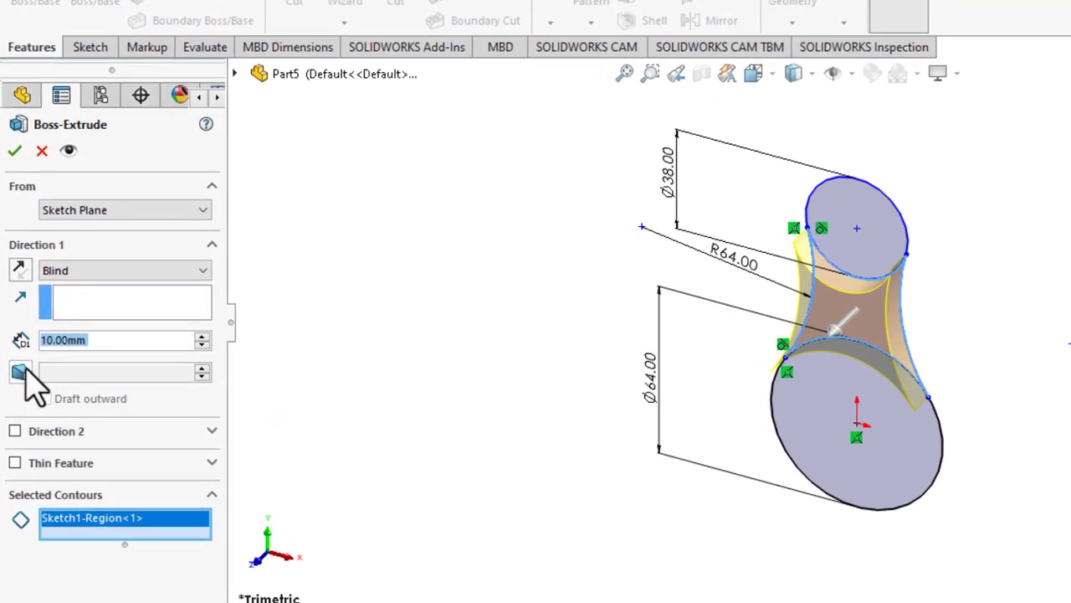
pyautogui.write('5')
pyautogui.press('Return')
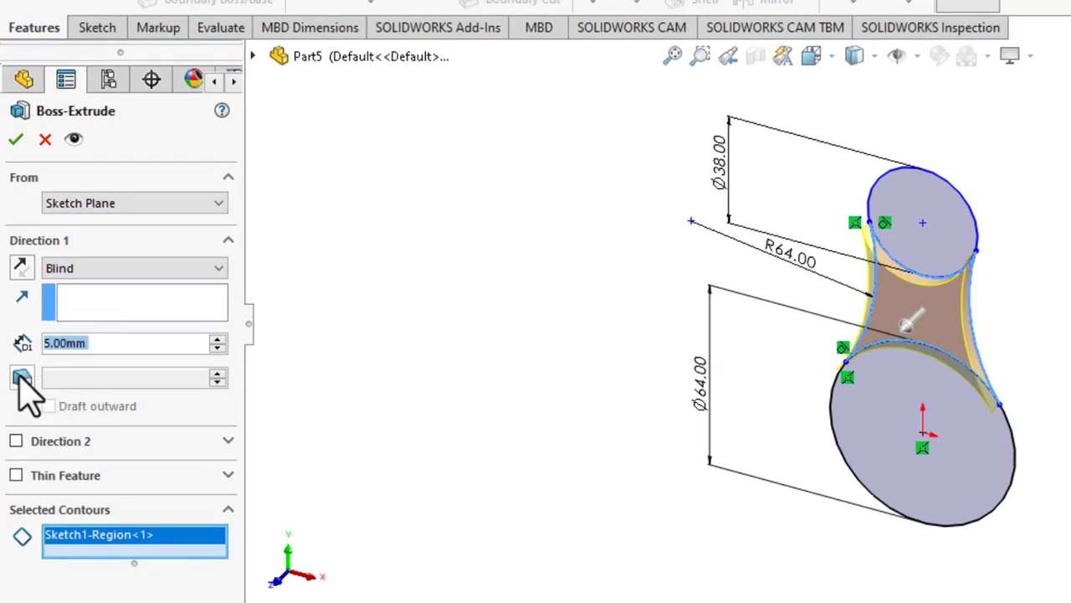
pyautogui.click(128, 444)
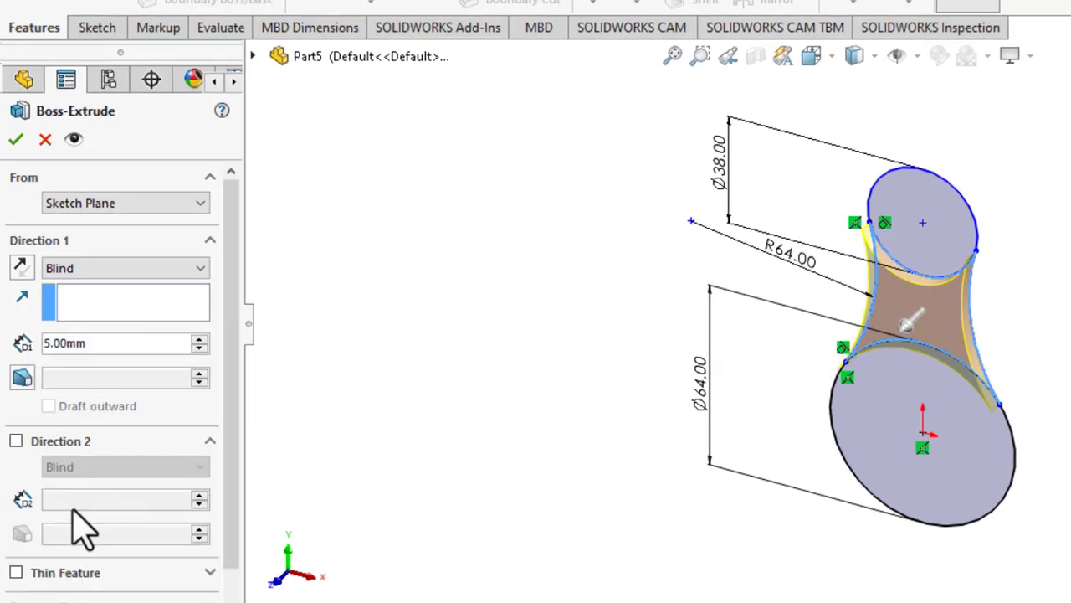
pyautogui.click(115, 449)
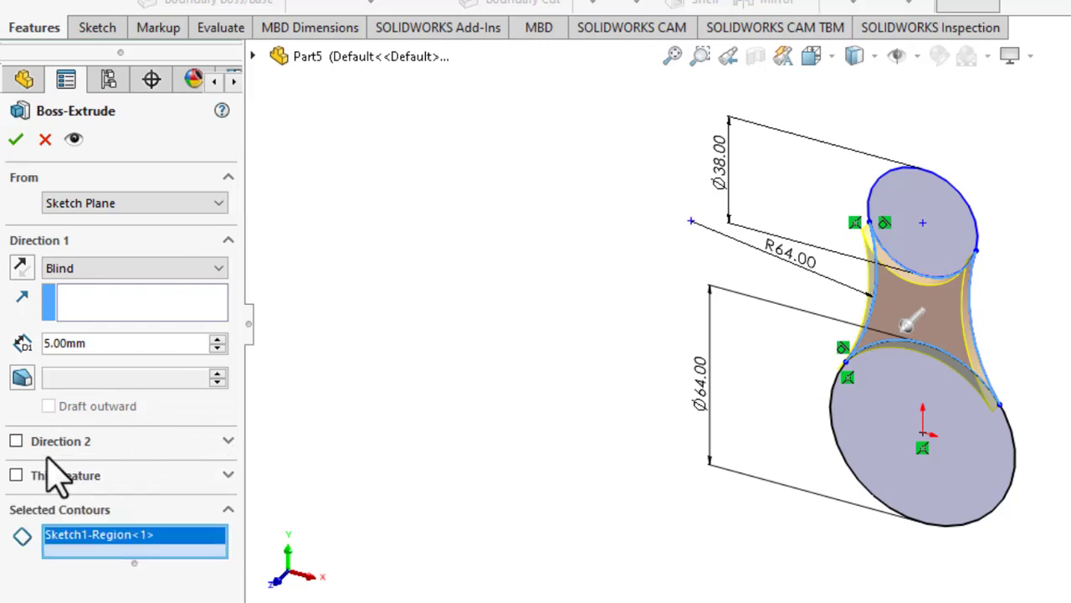
pyautogui.click(226, 444)
pyautogui.scroll(-1, 174, 488)
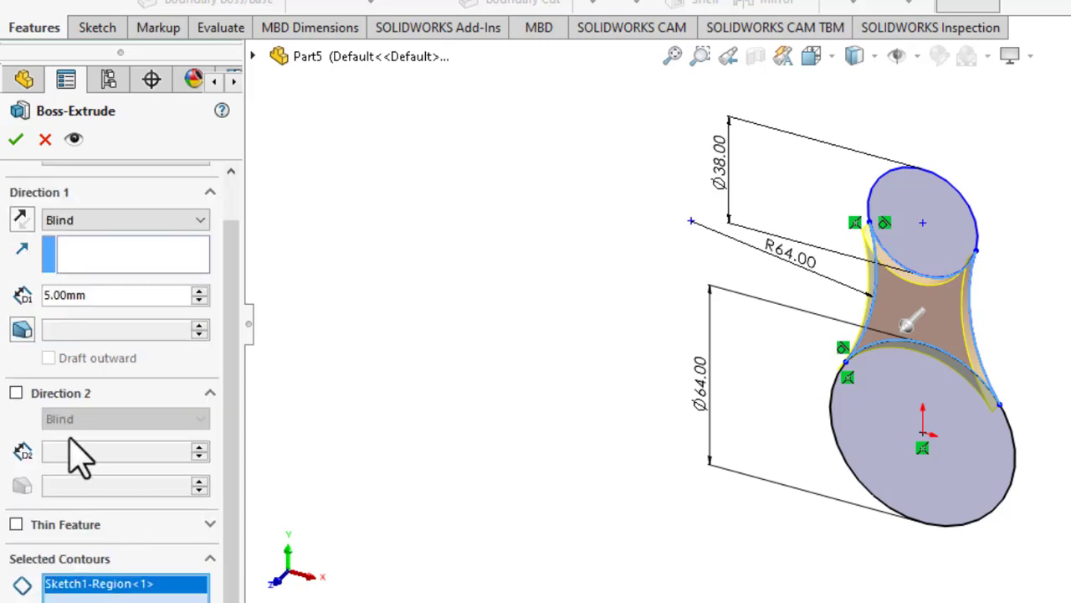
pyautogui.click(15, 394)
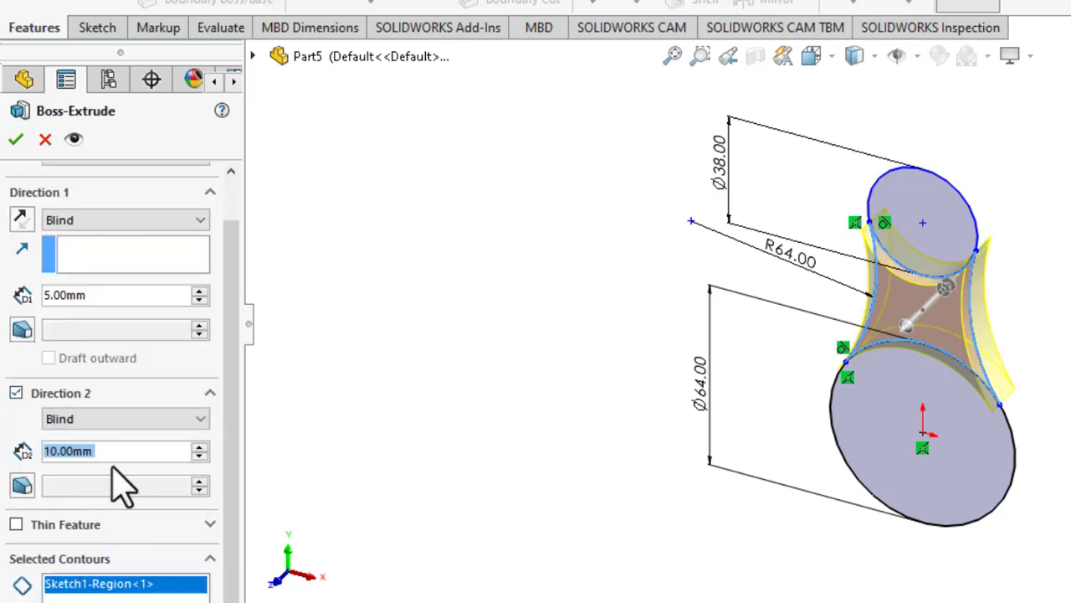
pyautogui.write('5')
pyautogui.press('Return')
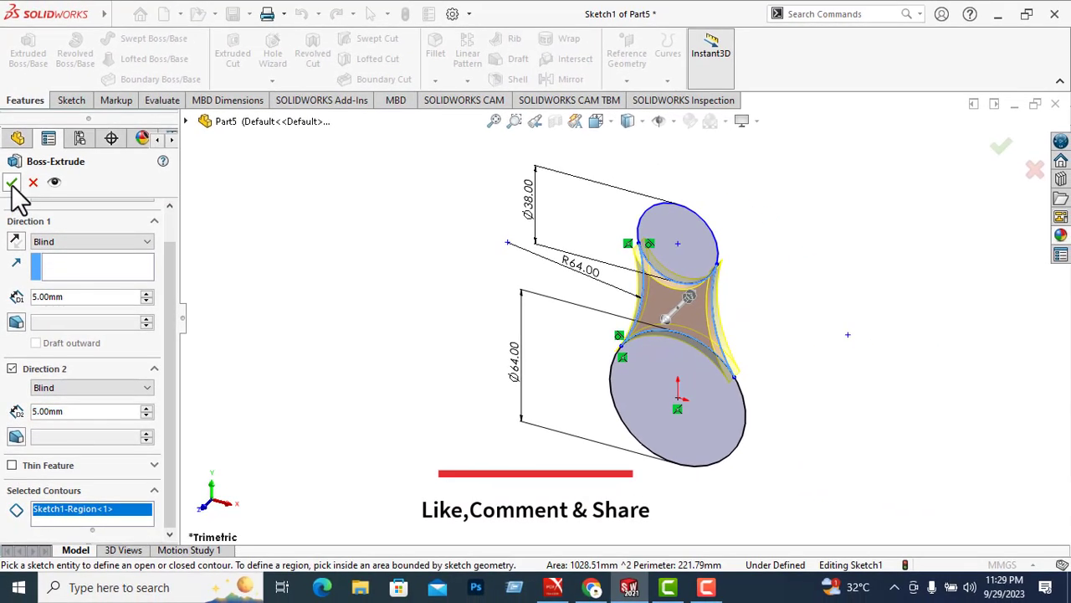
pyautogui.click(15, 139)
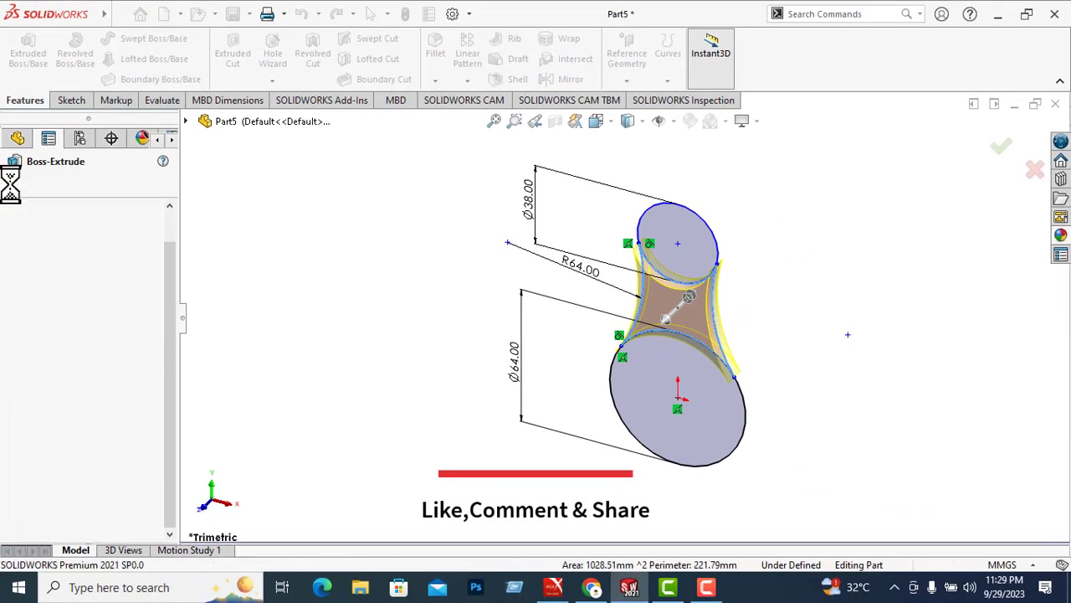
# Step: Start a Boss-Extrude from the web's existing sketch and choose the 64 mm circle region as its contour
pyautogui.click(396, 309)
pyautogui.moveTo(439, 306); pyautogui.dragTo(440, 517, button='middle')
pyautogui.moveTo(471, 332); pyautogui.dragTo(427, 510, button='middle')
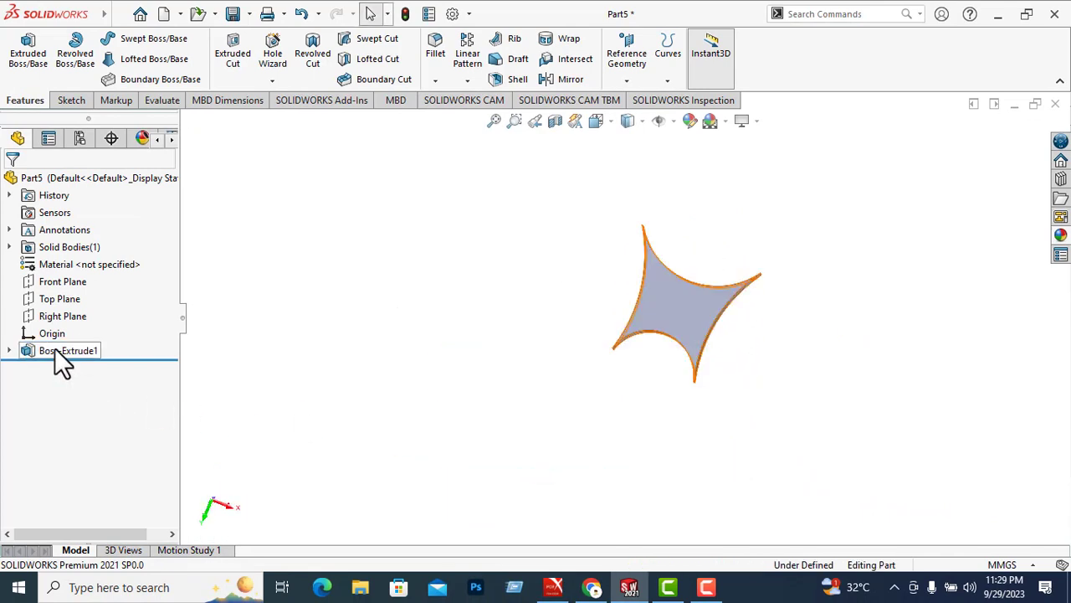
pyautogui.click(9, 350)
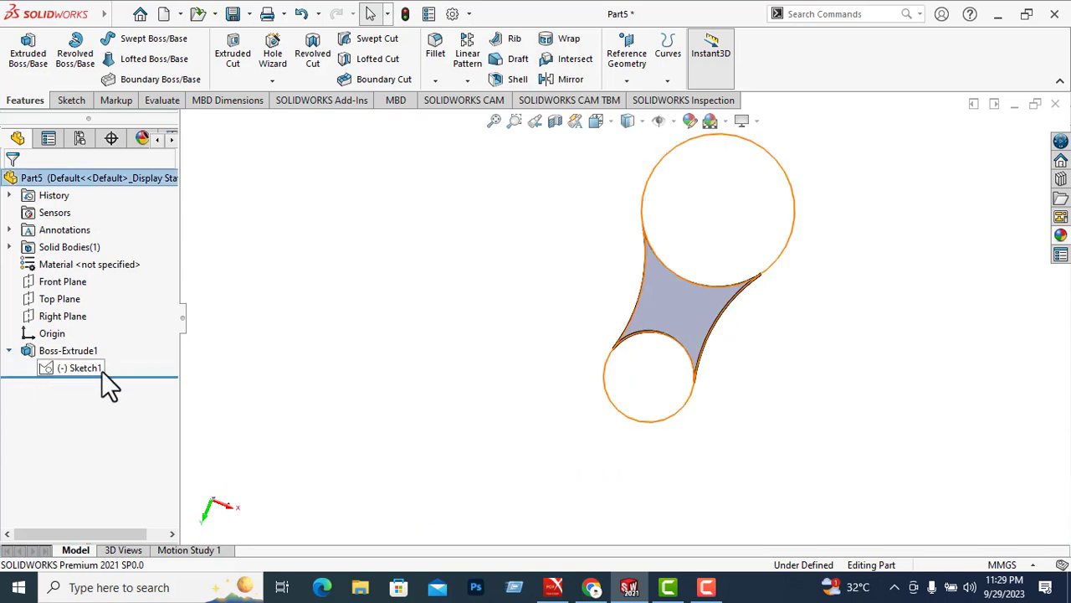
pyautogui.click(82, 368)
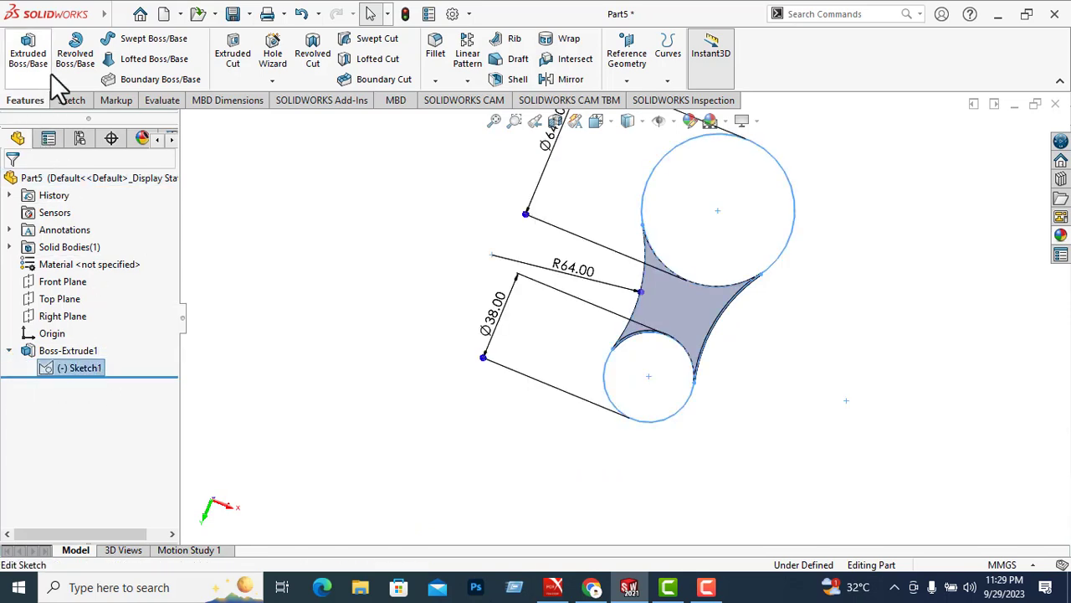
pyautogui.click(30, 54)
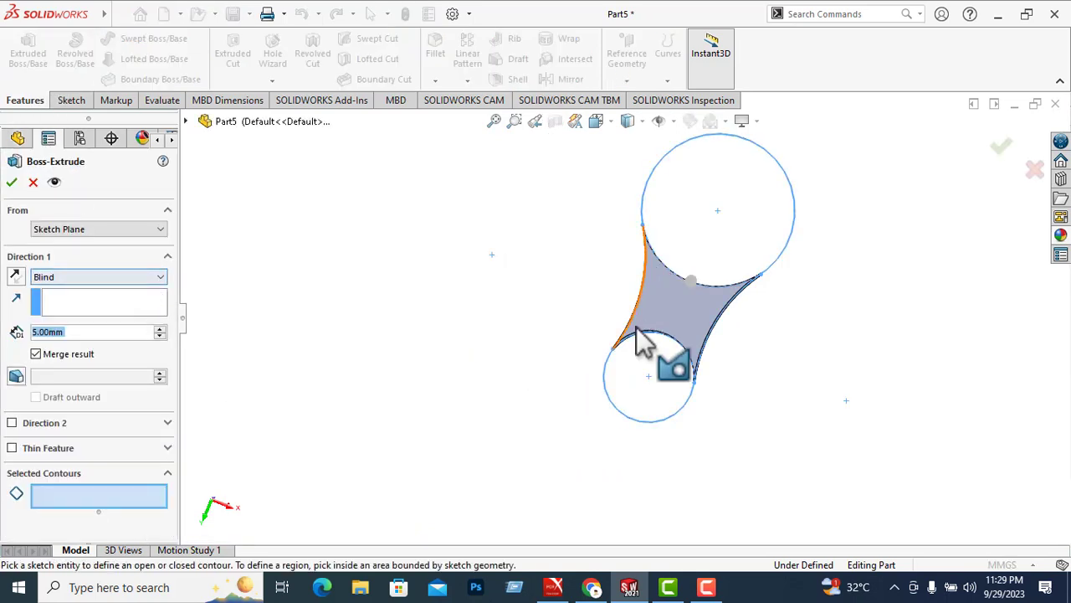
pyautogui.click(688, 239)
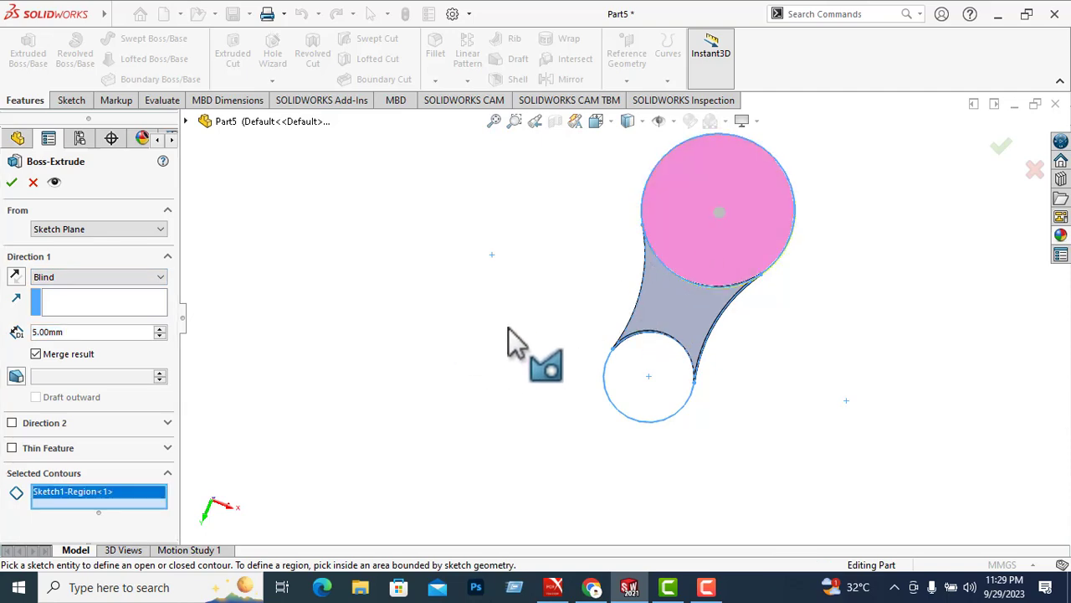
# Step: Extrude the 64 mm circle region with Blind depths of 15 mm in Direction 1 and 15 mm in Direction 2
pyautogui.moveTo(508, 327); pyautogui.dragTo(414, 238, button='middle')
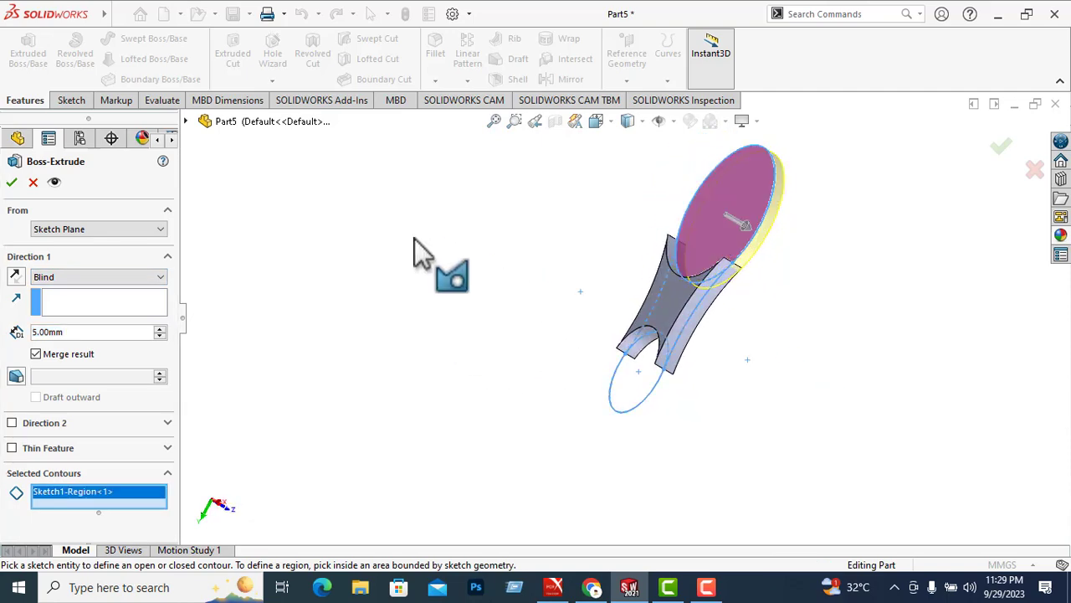
pyautogui.click(76, 332)
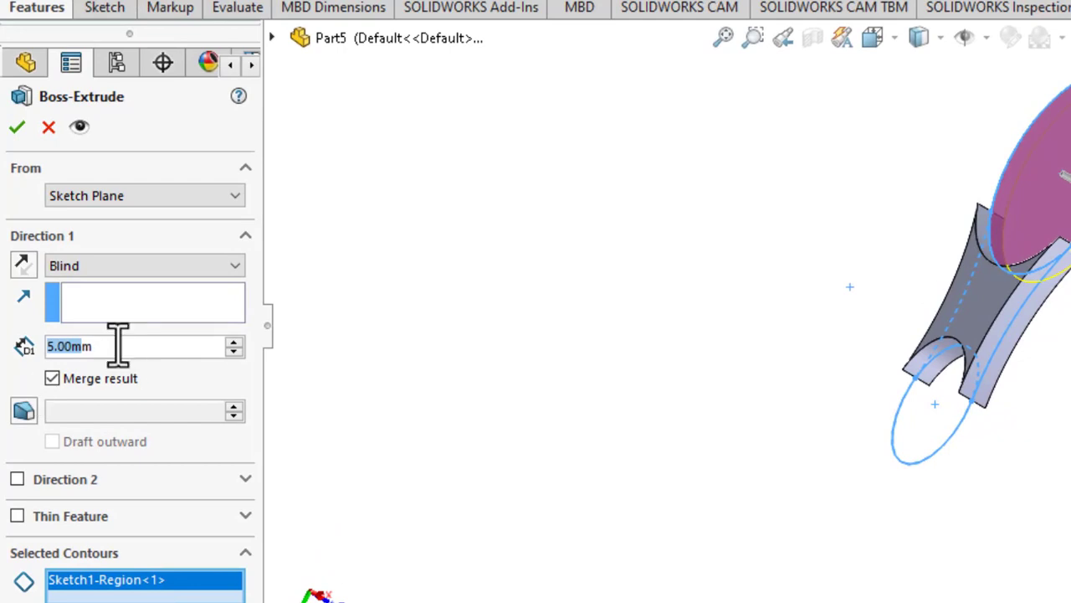
pyautogui.write('15')
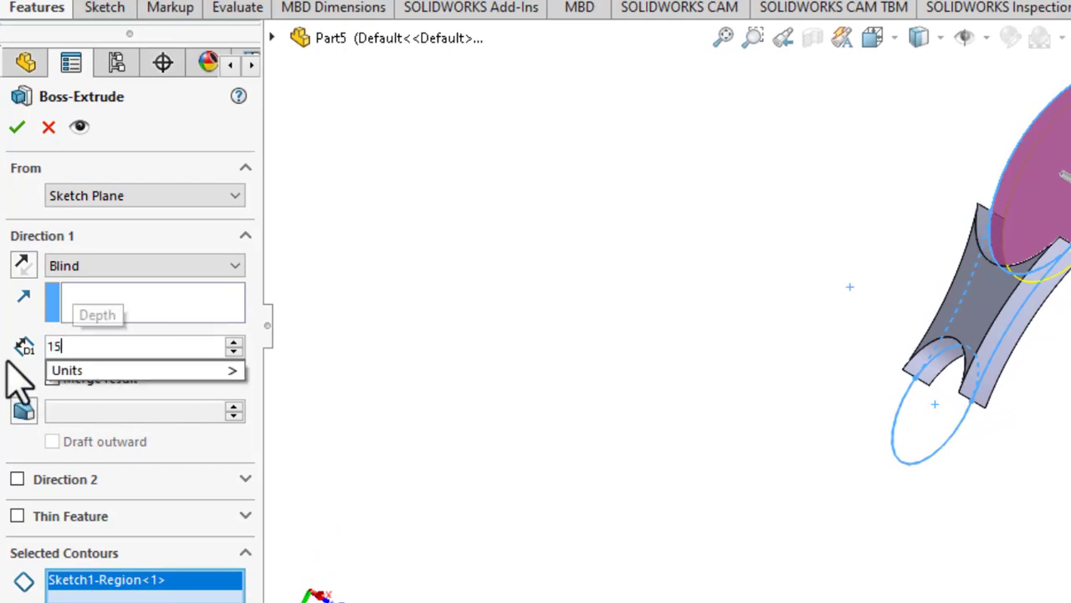
pyautogui.press('Return')
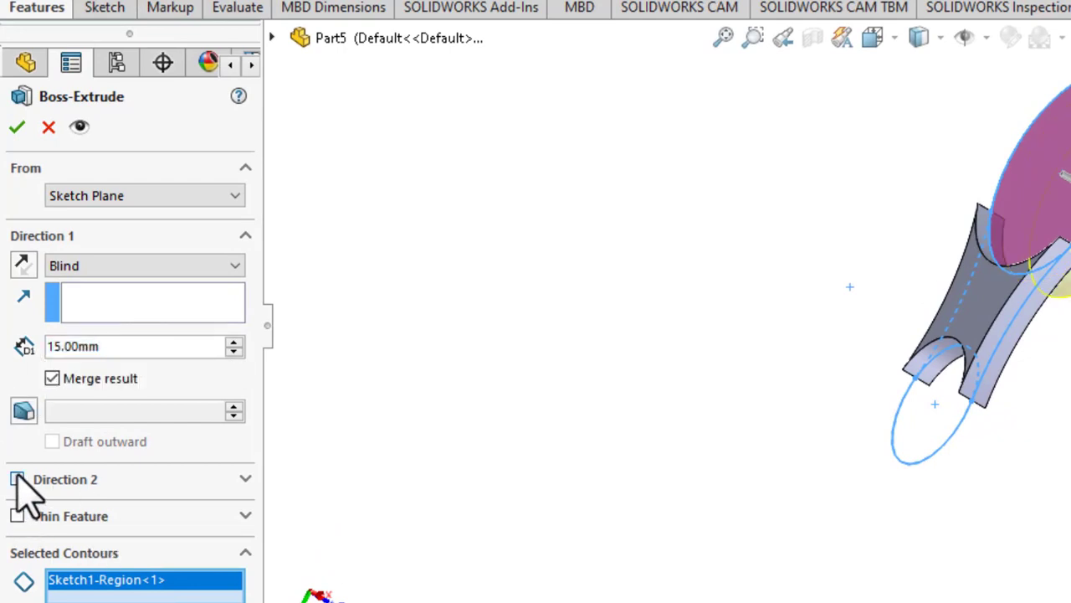
pyautogui.click(17, 478)
pyautogui.write('15')
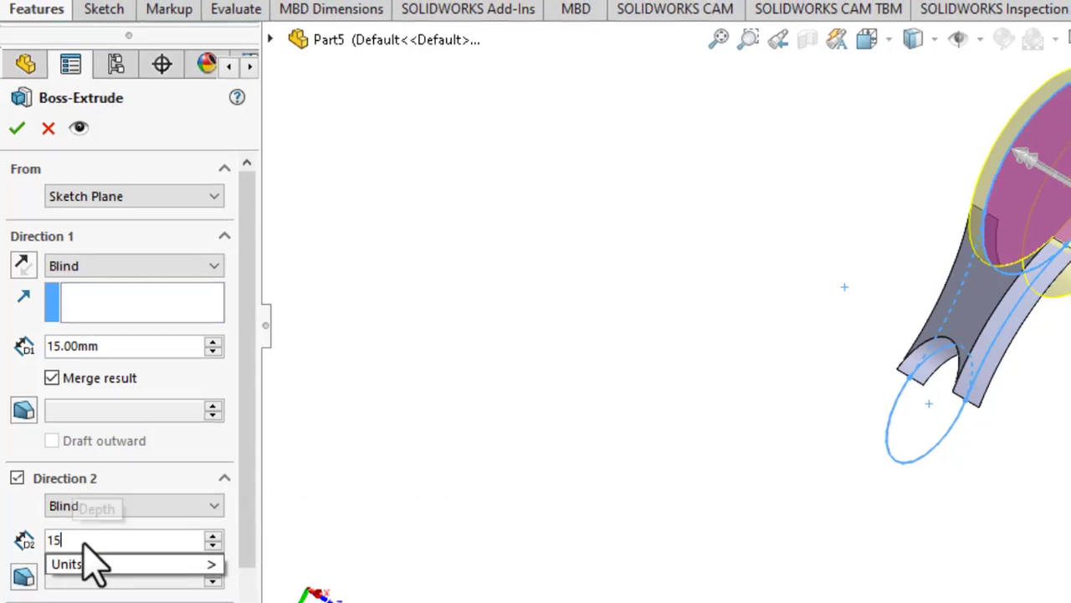
pyautogui.press('Return')
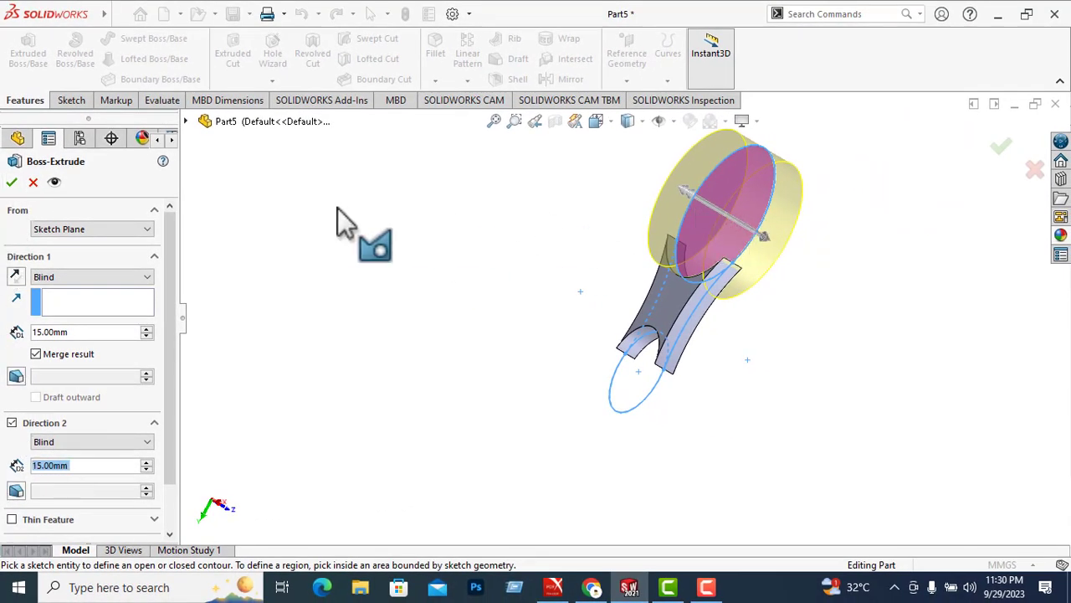
pyautogui.click(11, 182)
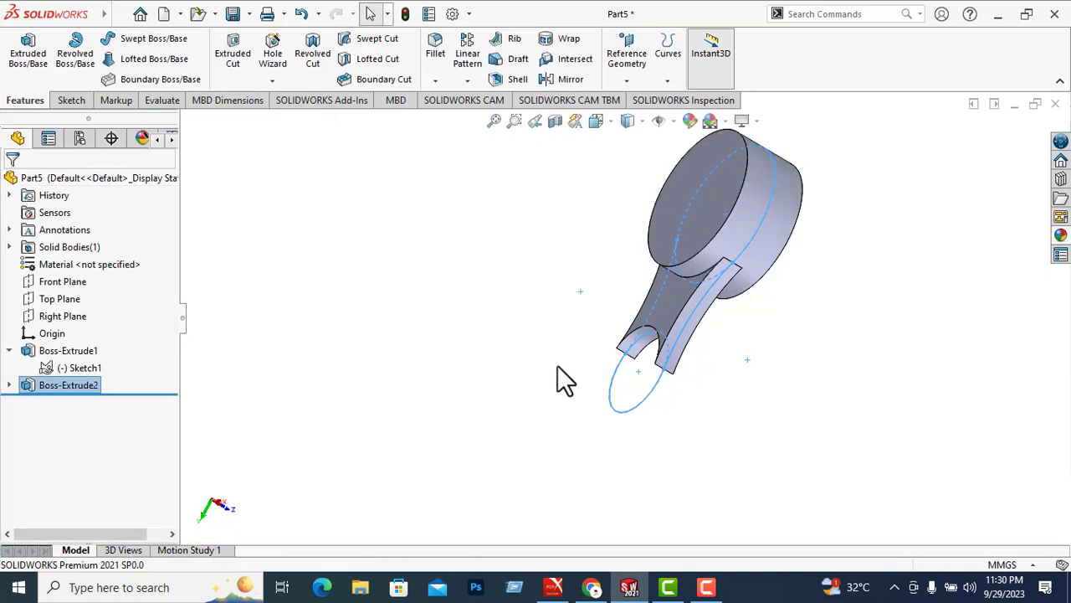
# Step: Extrude the 38 mm circle region of the same sketch with Blind depths of 15 mm in both directions
pyautogui.moveTo(564, 377); pyautogui.dragTo(627, 354, button='middle')
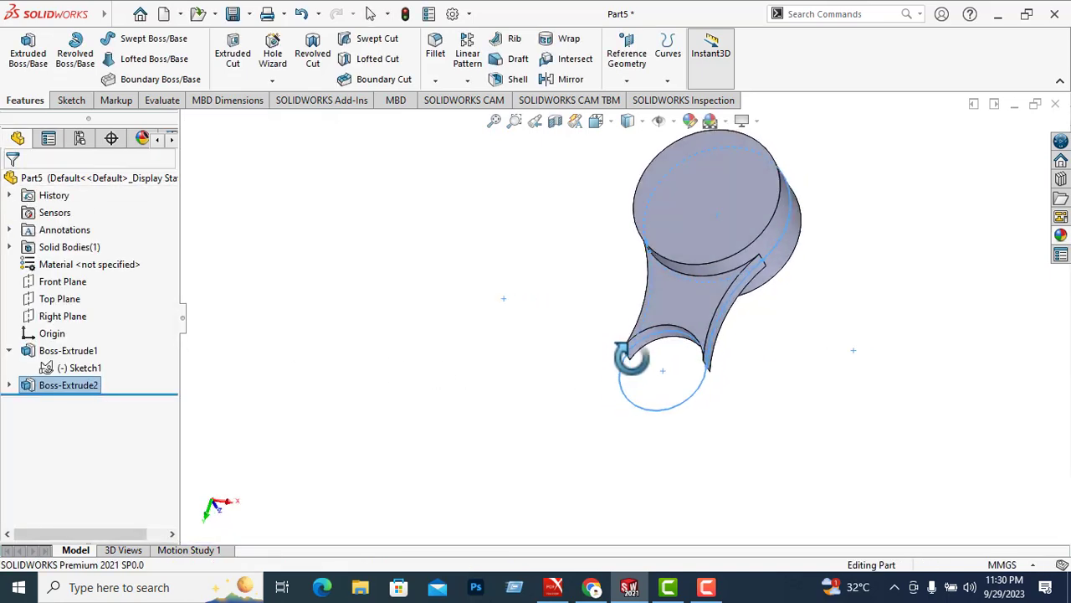
pyautogui.click(83, 369)
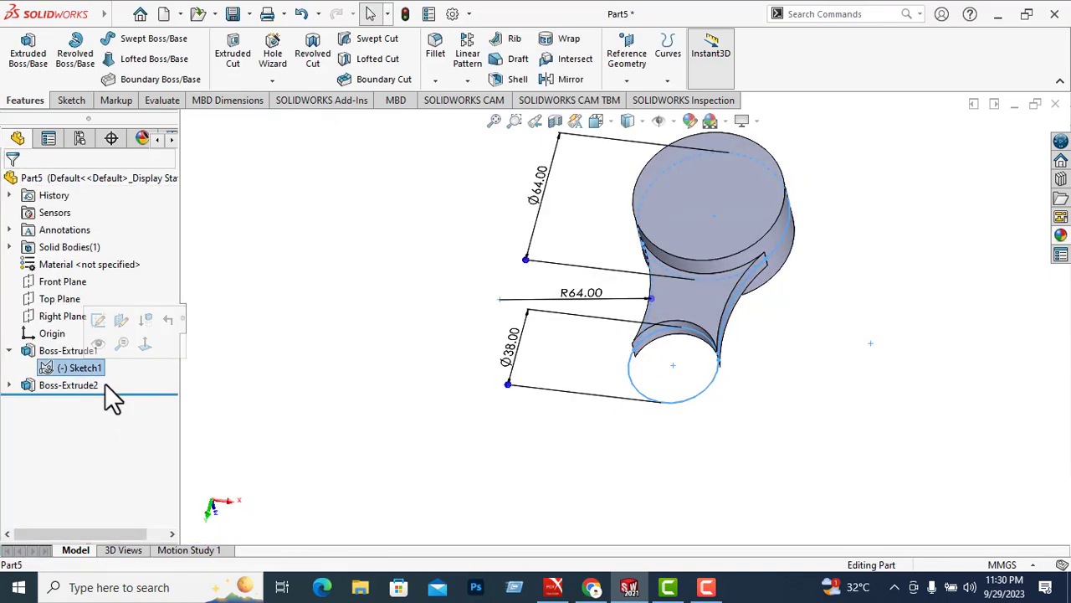
pyautogui.click(34, 70)
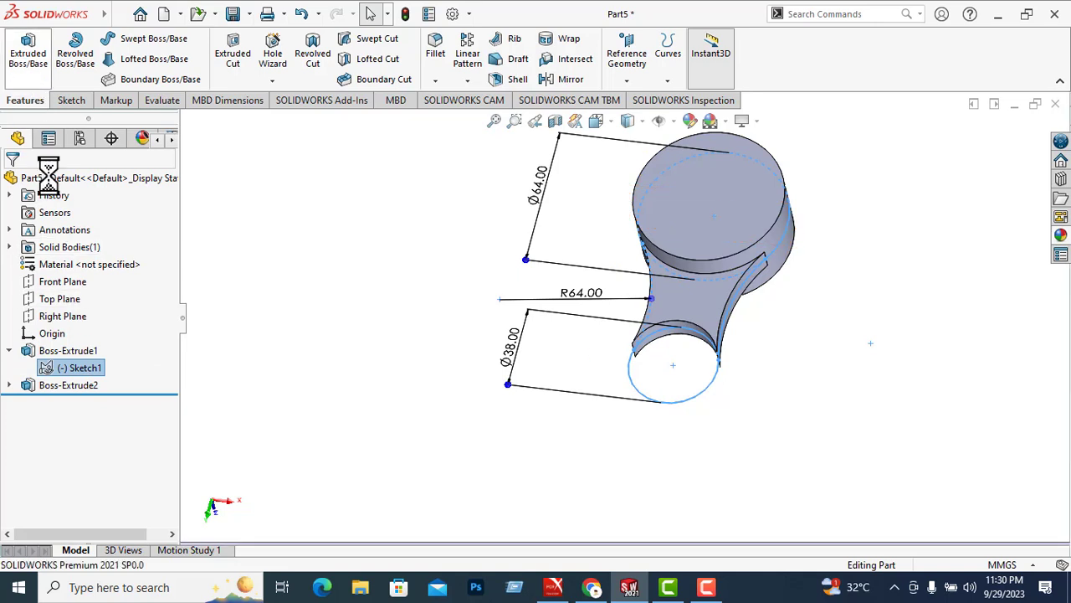
pyautogui.click(662, 385)
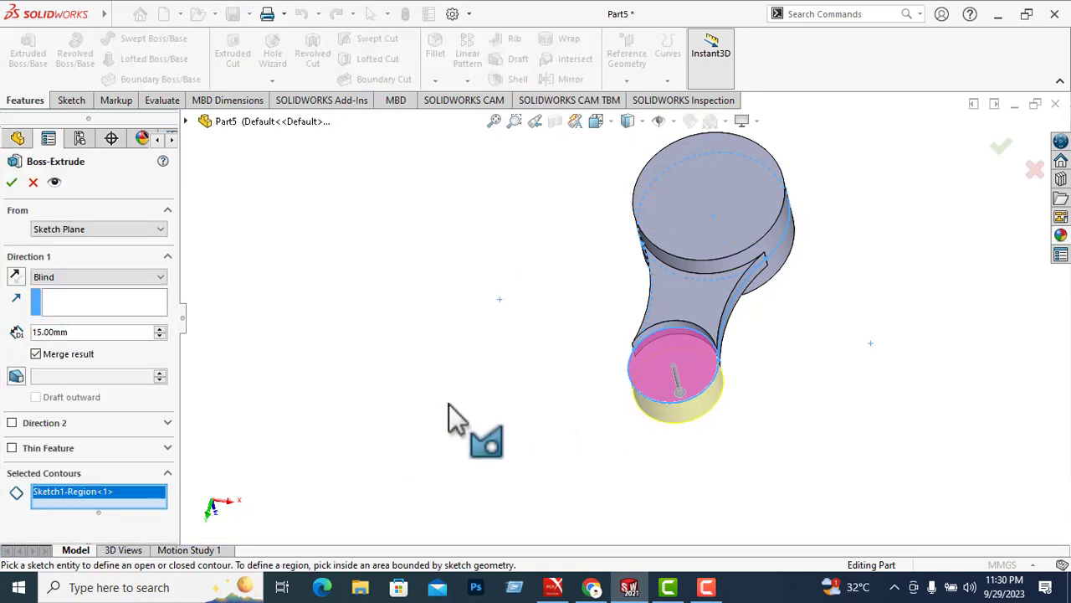
pyautogui.click(11, 422)
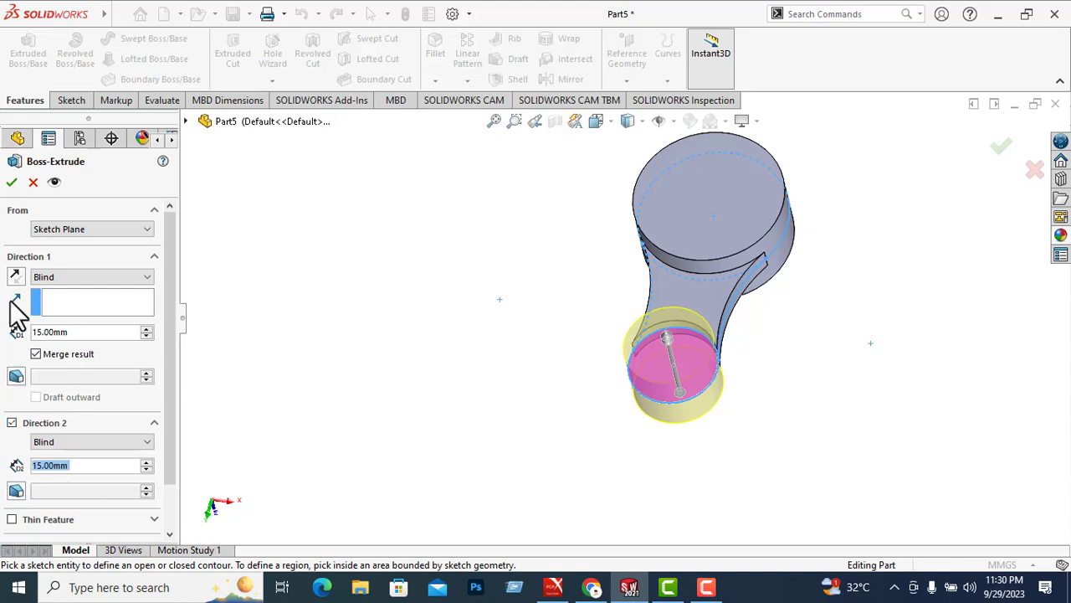
pyautogui.click(12, 182)
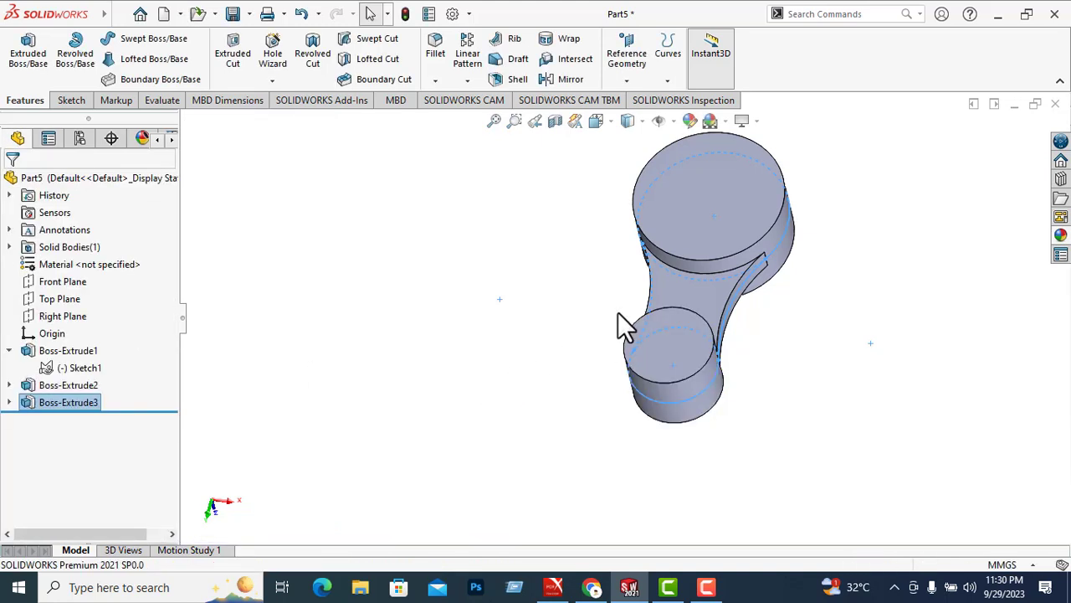
# Step: Sketch a circle about 26 mm in diameter on the 38 mm boss's end face, centred on the boss
pyautogui.moveTo(599, 319); pyautogui.dragTo(509, 346, button='middle')
pyautogui.click(739, 191)
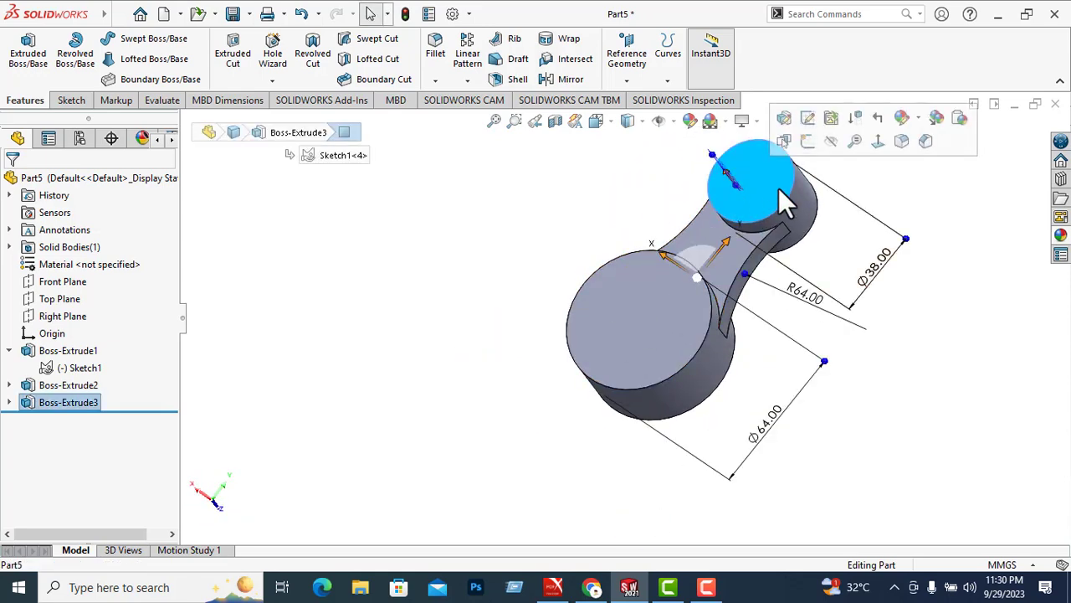
pyautogui.click(880, 149)
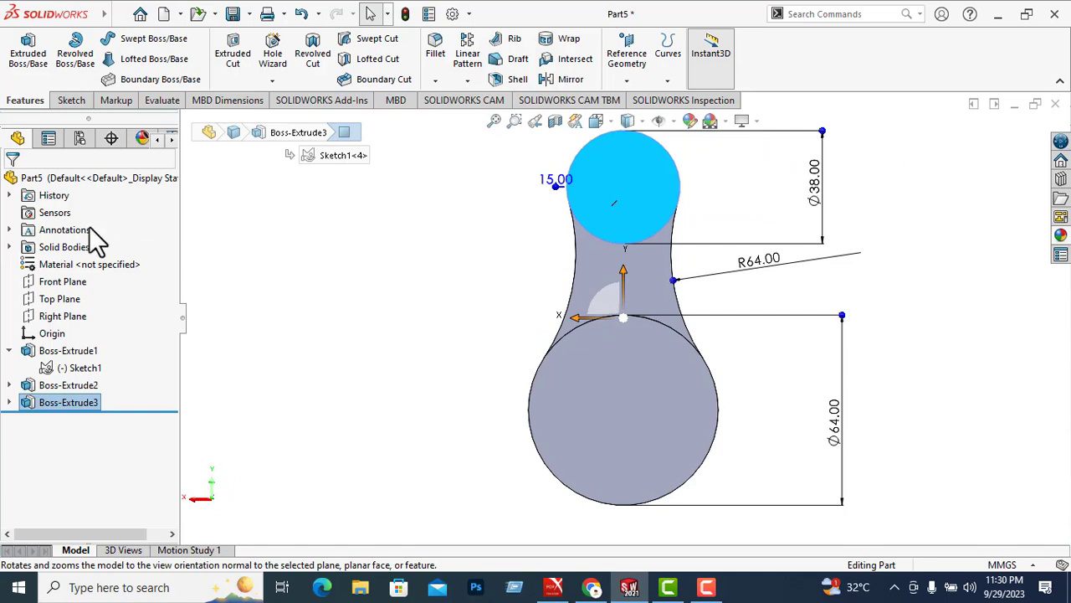
pyautogui.click(72, 101)
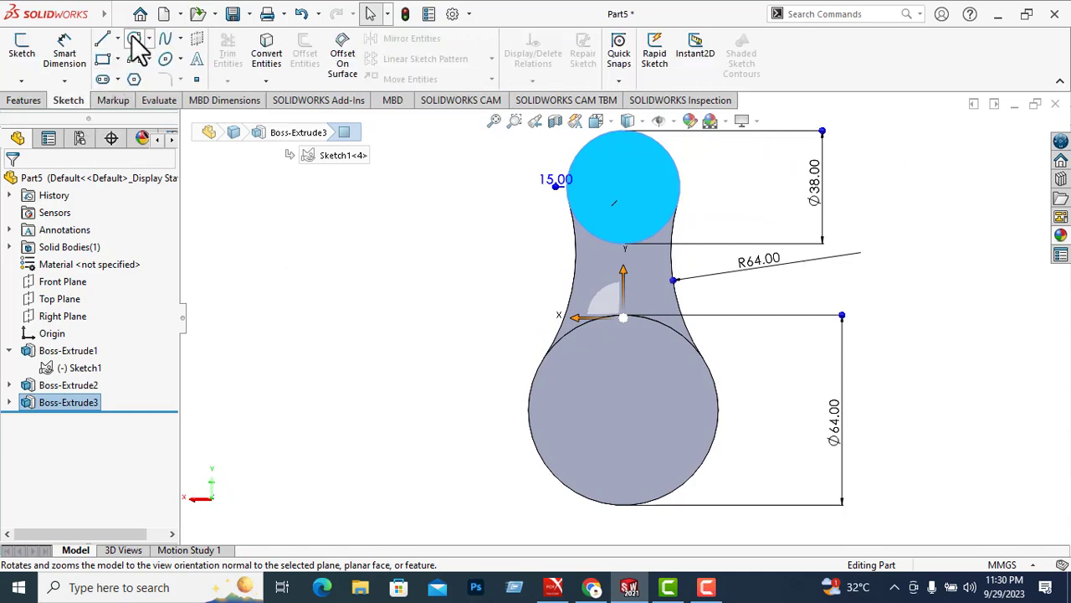
pyautogui.click(134, 39)
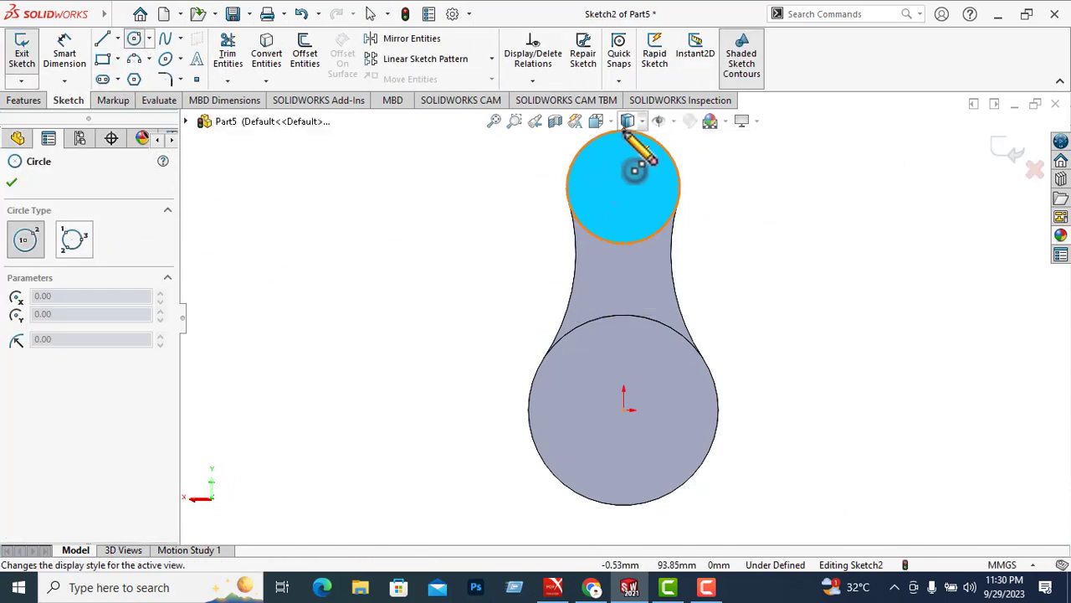
pyautogui.click(624, 188)
pyautogui.click(656, 214)
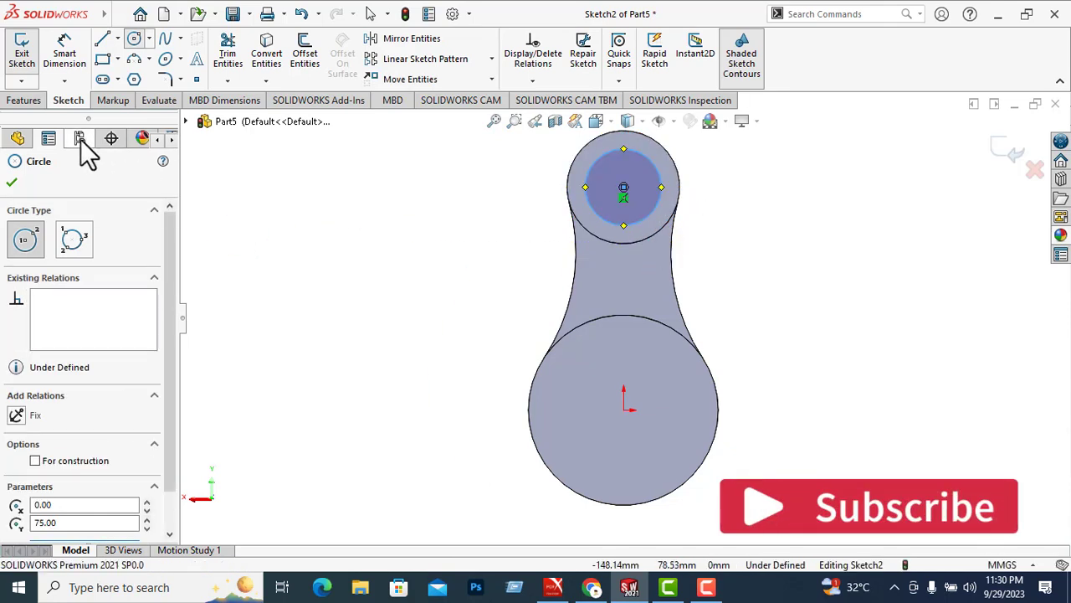
pyautogui.click(12, 182)
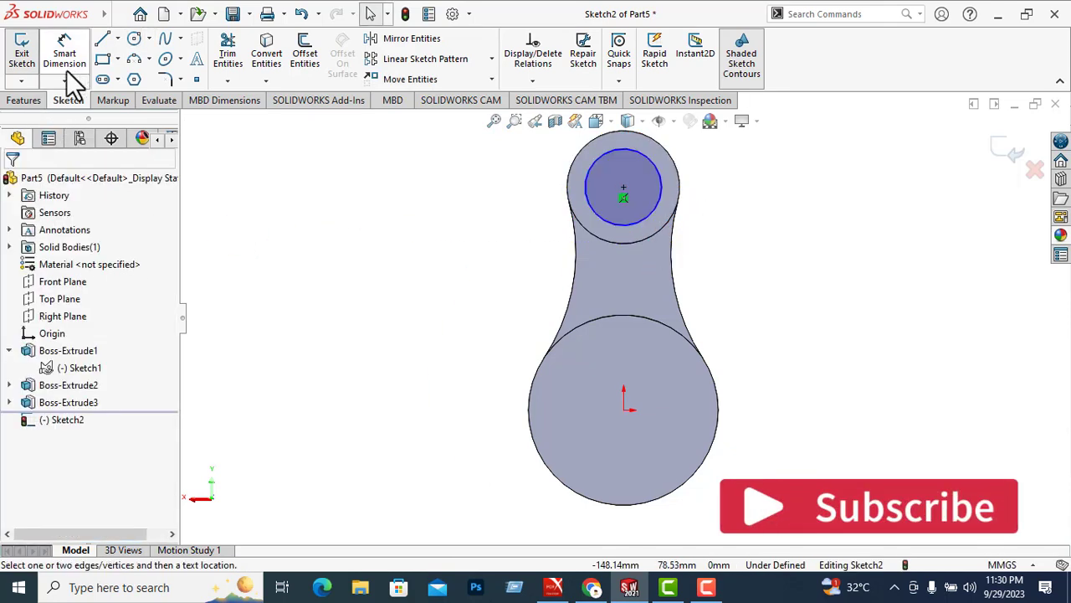
# Step: Dimension the new circle on the small boss with a diameter of 20 mm
pyautogui.click(67, 72)
pyautogui.click(587, 182)
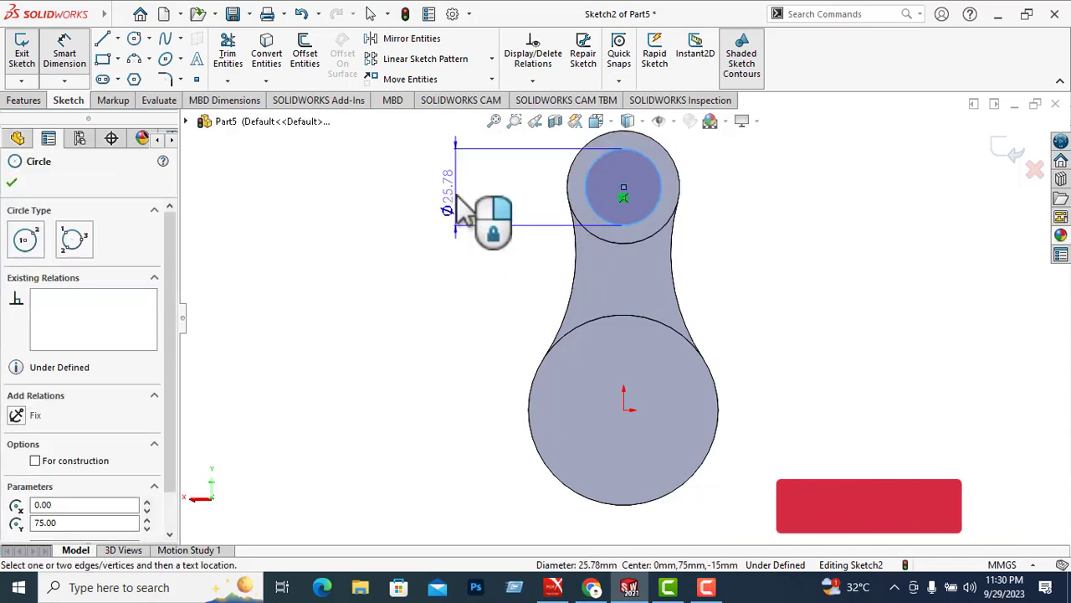
pyautogui.click(466, 251)
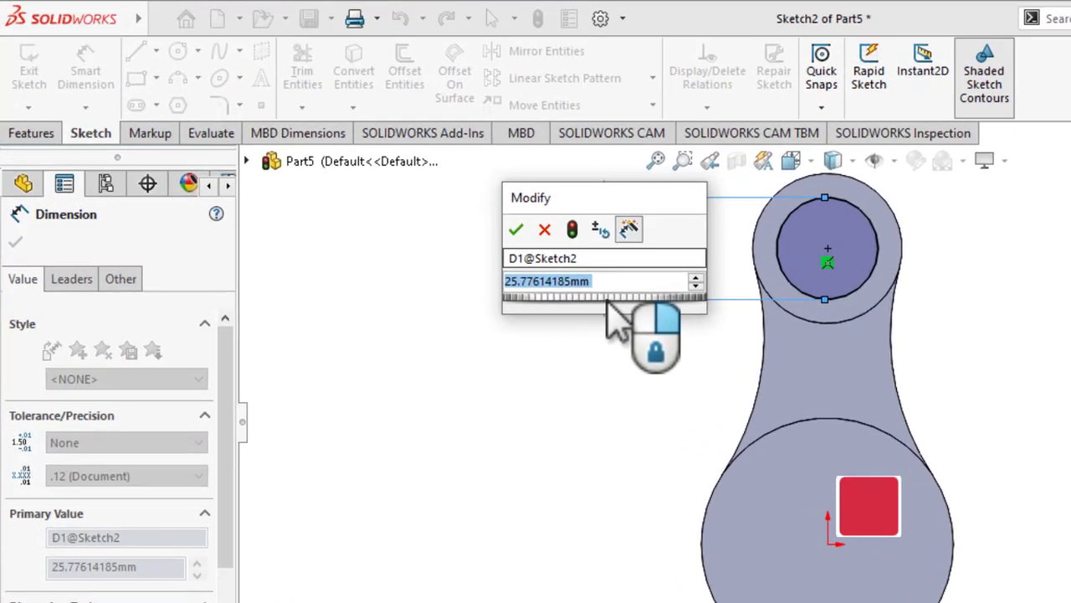
pyautogui.write('20')
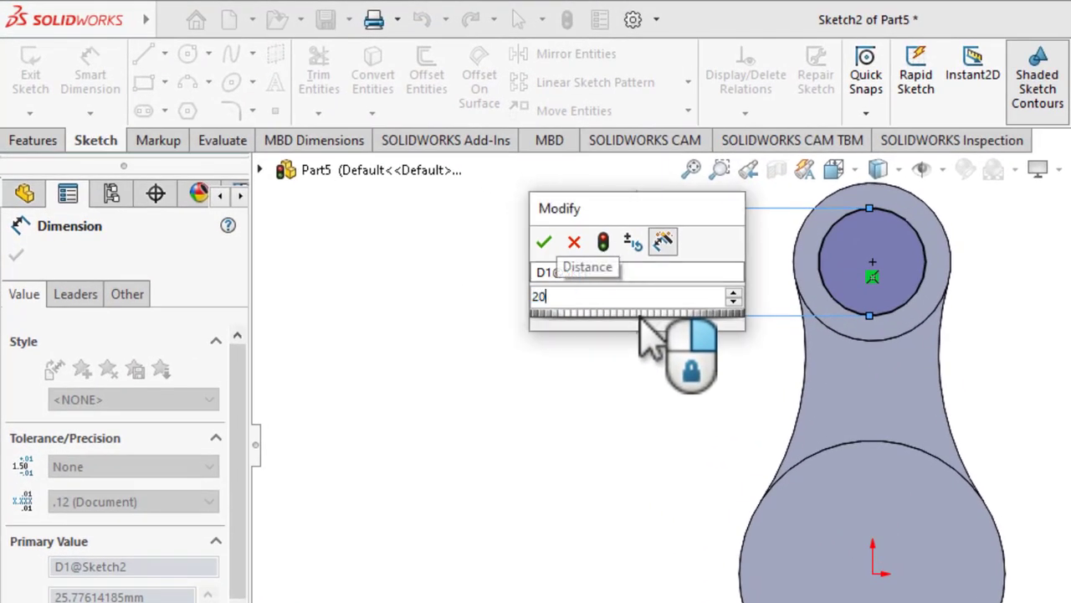
pyautogui.press('Return')
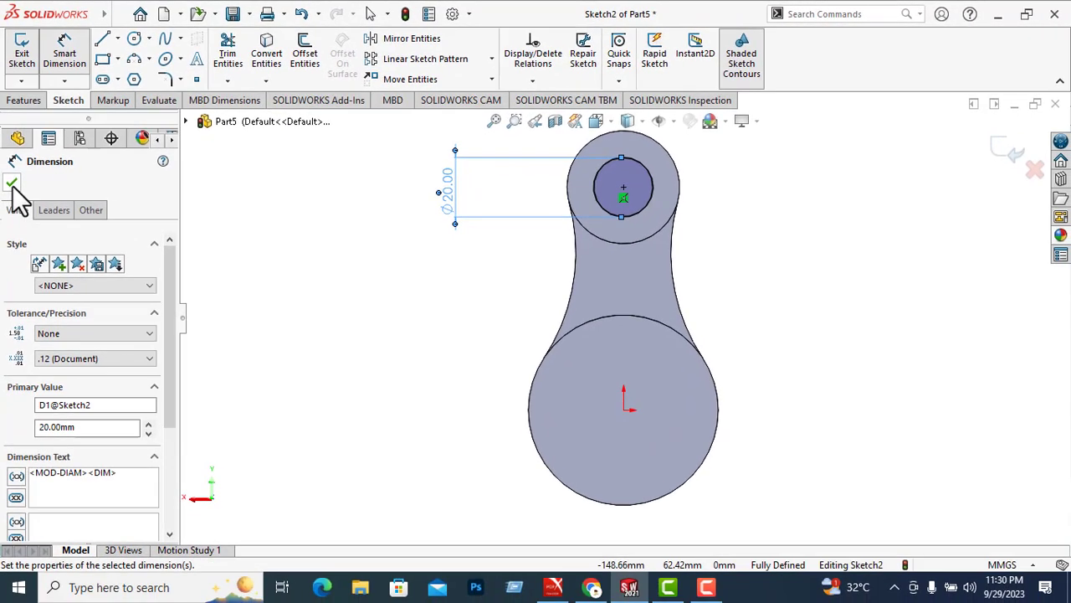
pyautogui.click(16, 251)
# Step: Cut the 20 mm circle through the small boss using Extruded Cut with the Through All end condition
pyautogui.moveTo(462, 490); pyautogui.dragTo(454, 391, button='middle')
pyautogui.moveTo(331, 283); pyautogui.dragTo(745, 381, button='middle')
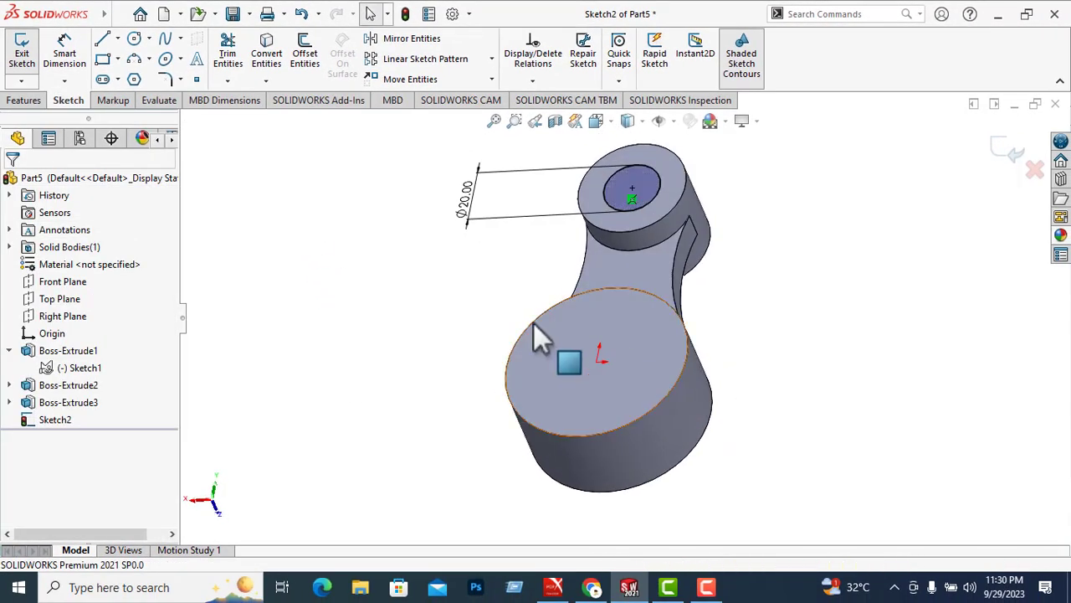
pyautogui.click(24, 101)
pyautogui.click(234, 59)
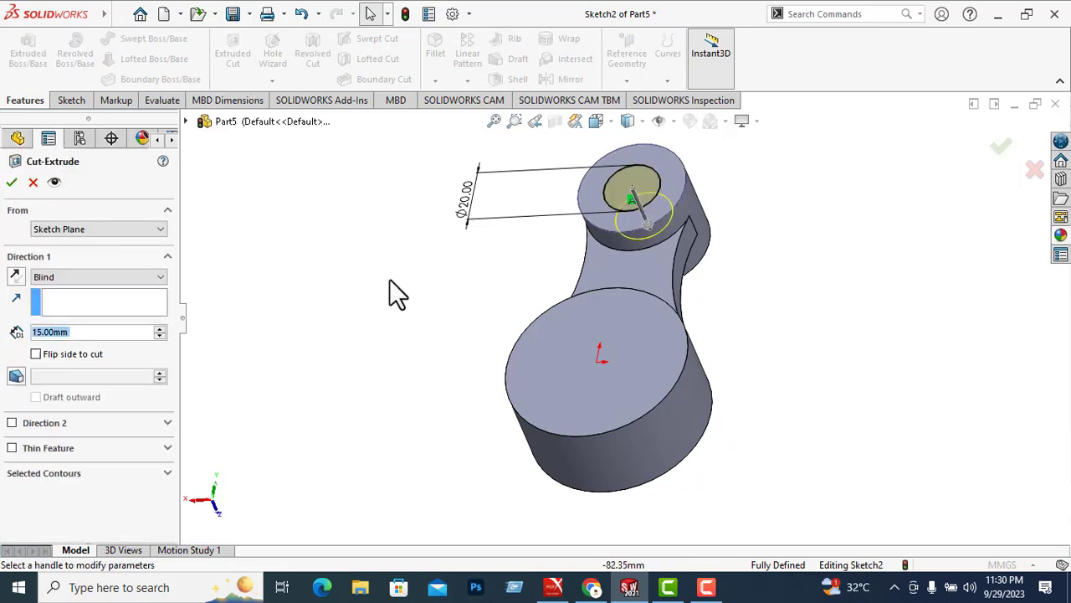
pyautogui.click(69, 279)
pyautogui.click(63, 294)
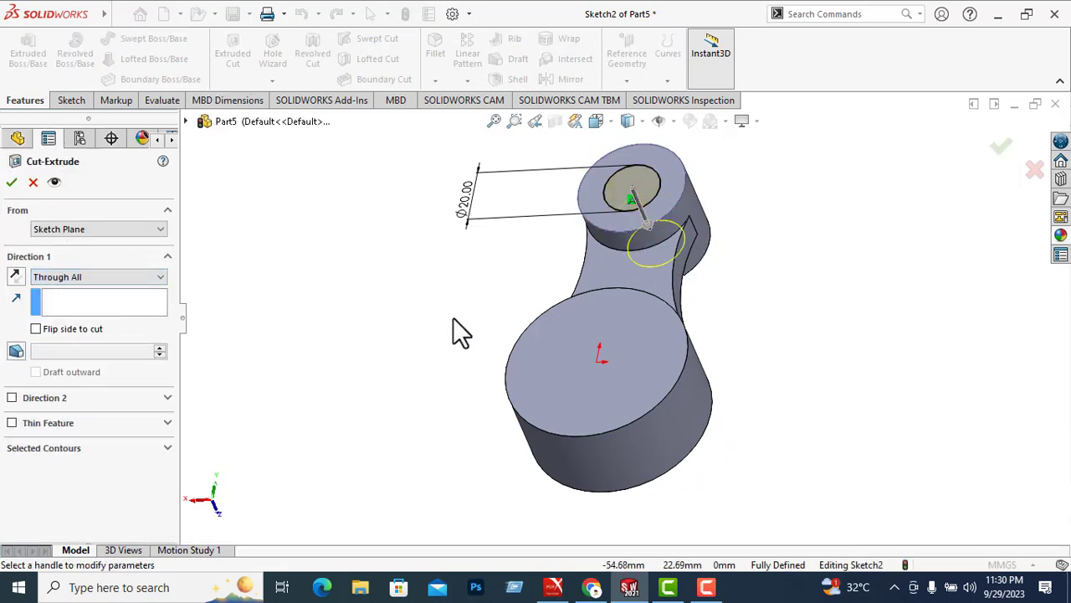
pyautogui.moveTo(453, 322); pyautogui.dragTo(337, 268, button='middle')
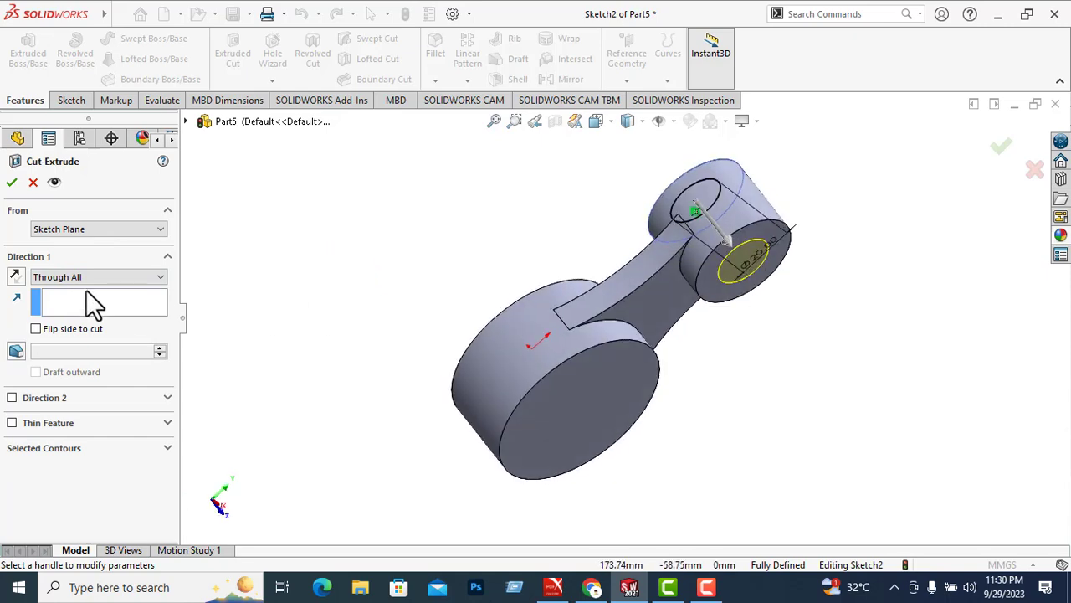
pyautogui.click(11, 182)
# Step: Sketch two concentric circles, about 49 mm and 34 mm in diameter, on the large boss's end face, centred on the origin
pyautogui.moveTo(636, 284); pyautogui.dragTo(603, 451, button='middle')
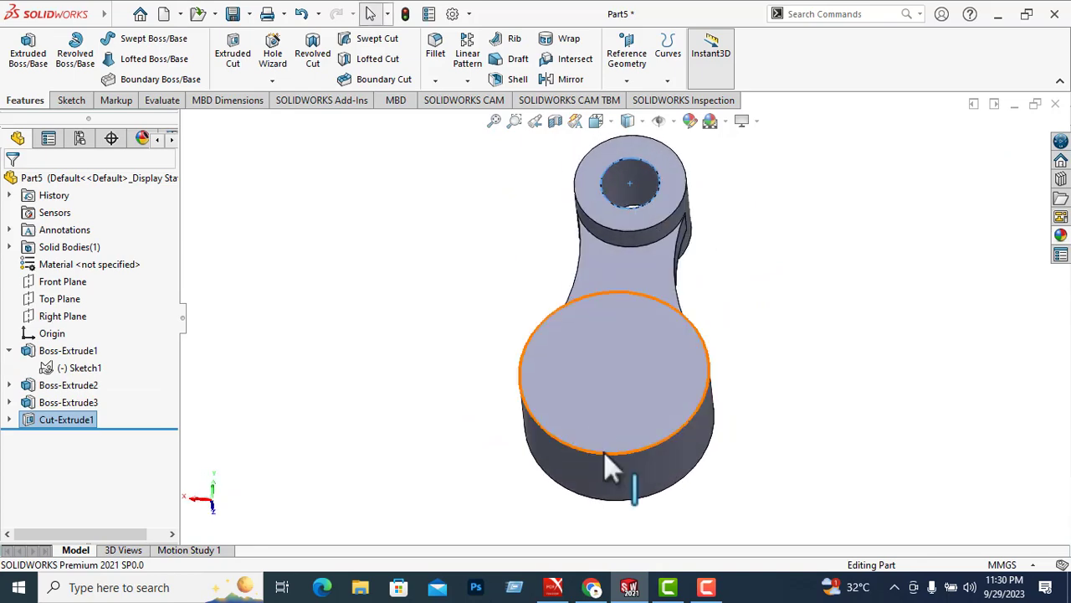
pyautogui.click(610, 390)
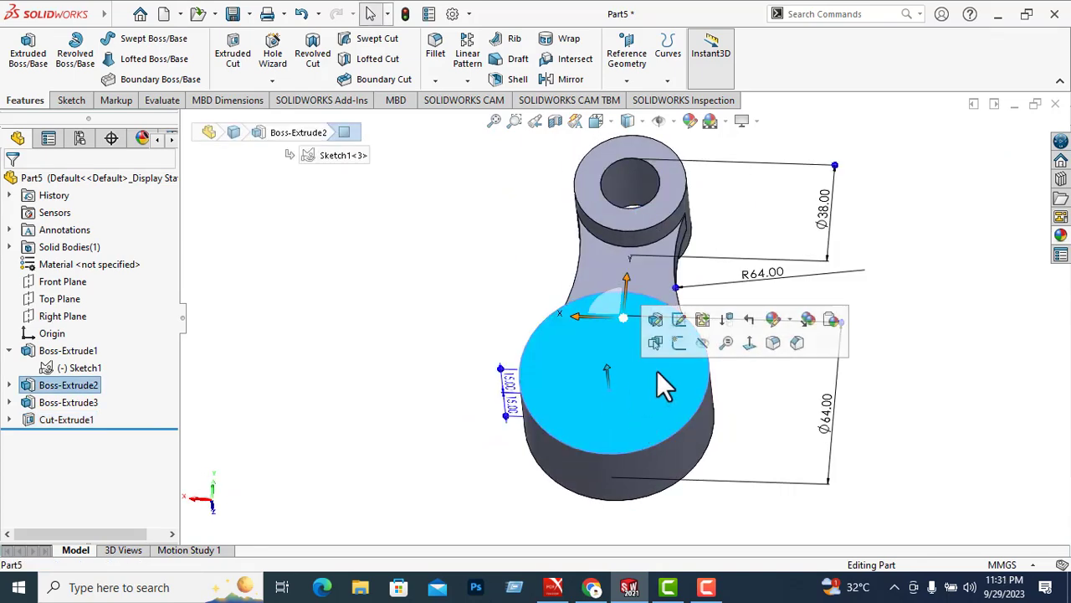
pyautogui.click(750, 345)
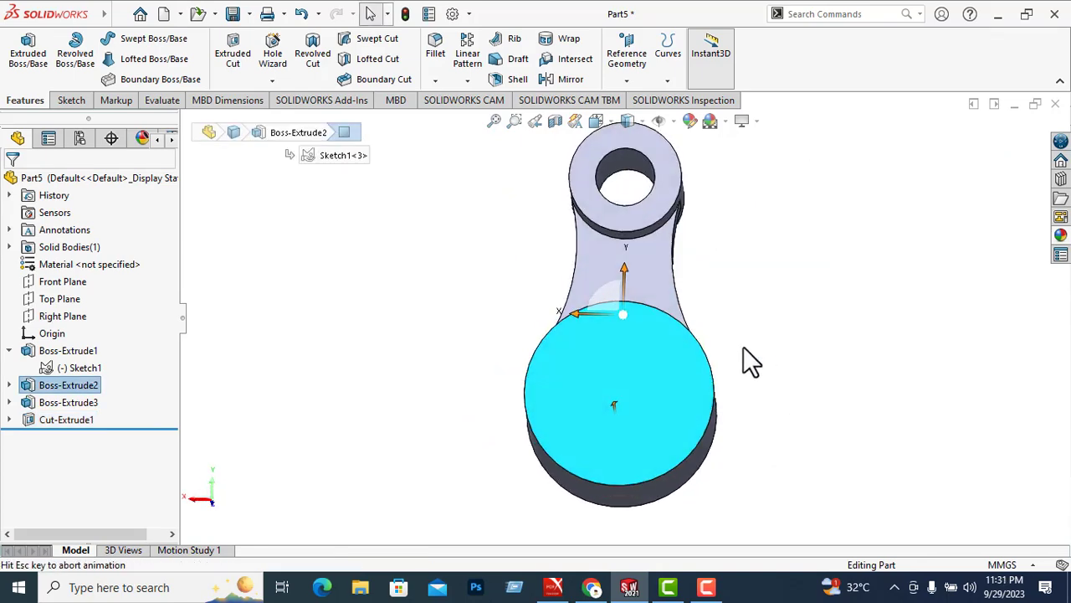
pyautogui.click(73, 100)
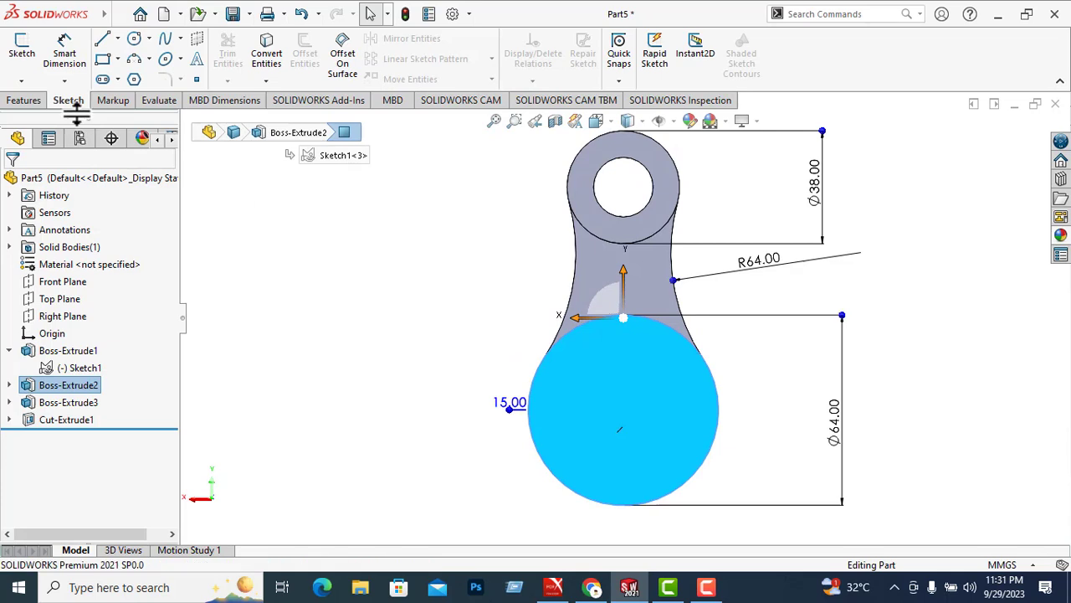
pyautogui.click(134, 39)
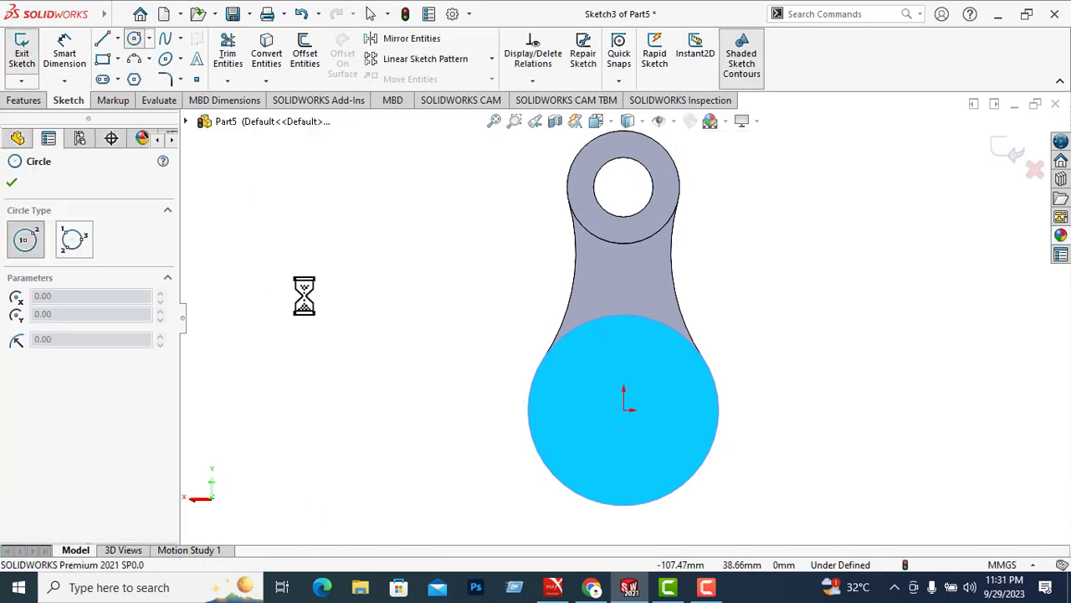
pyautogui.click(623, 410)
pyautogui.click(686, 447)
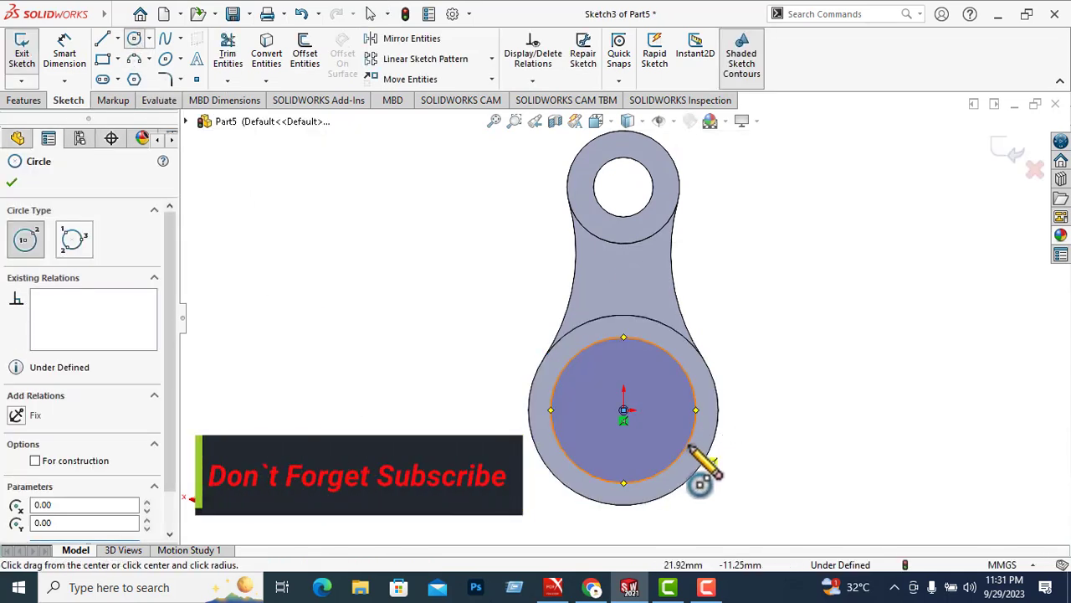
pyautogui.click(623, 411)
pyautogui.click(669, 429)
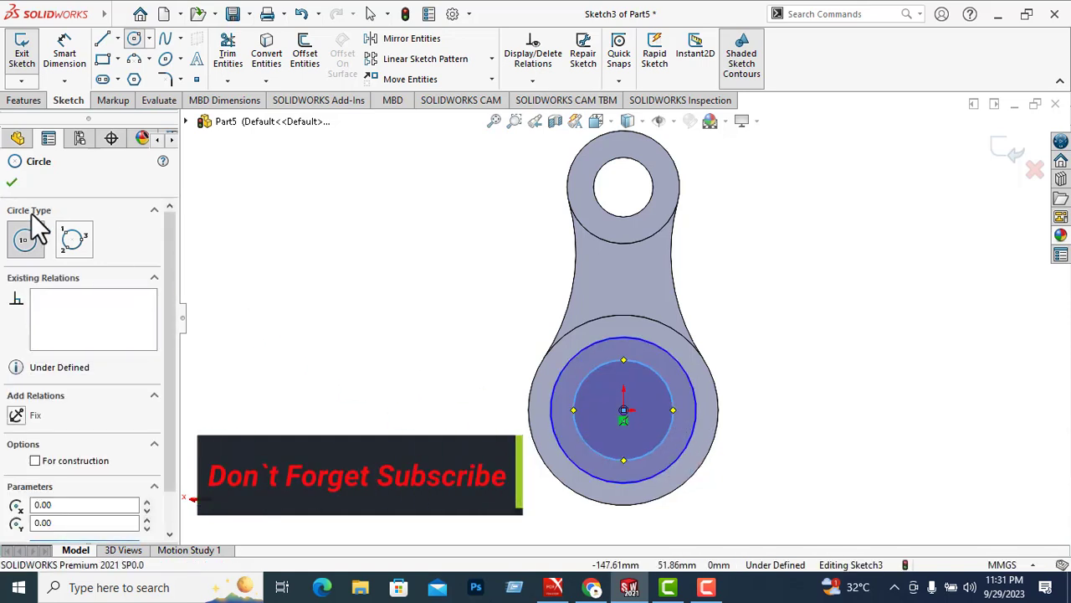
pyautogui.click(12, 183)
# Step: Dimension the outer circle with a diameter of 55 mm and the inner circle with 43 mm
pyautogui.click(62, 58)
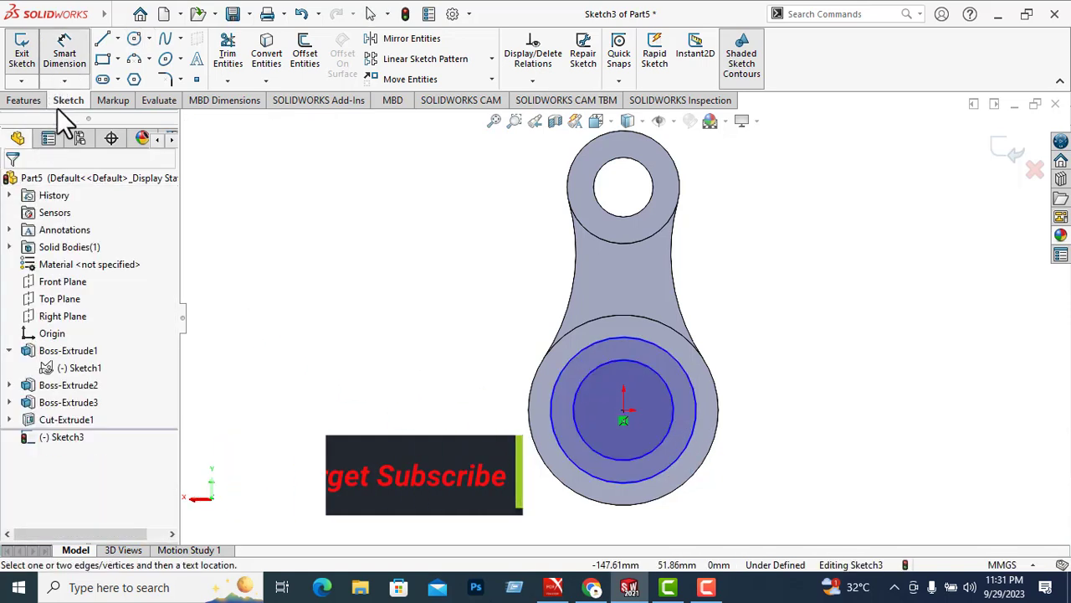
pyautogui.click(551, 406)
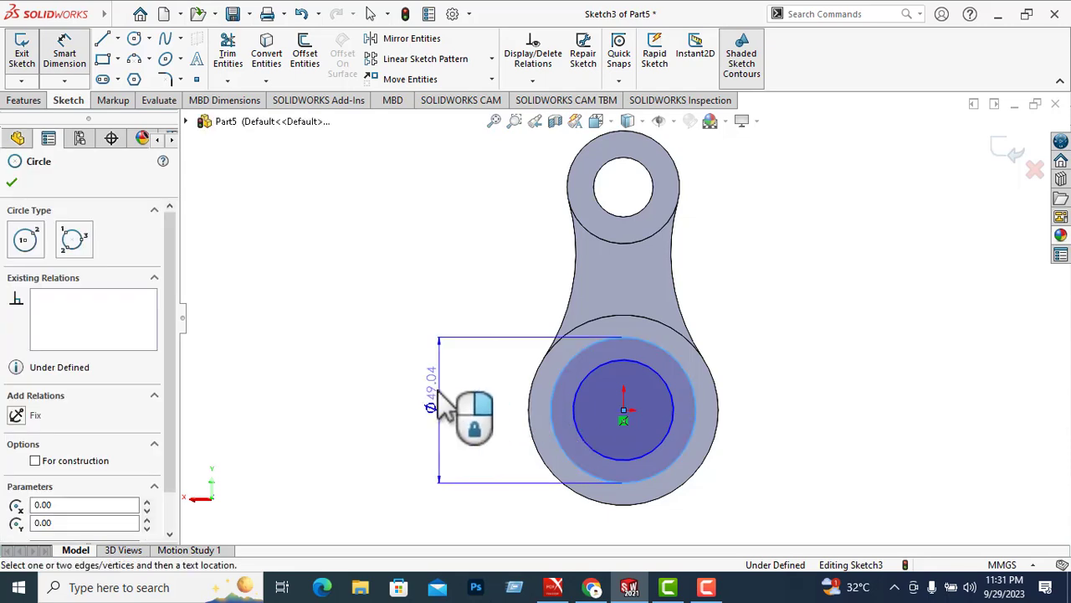
pyautogui.click(437, 409)
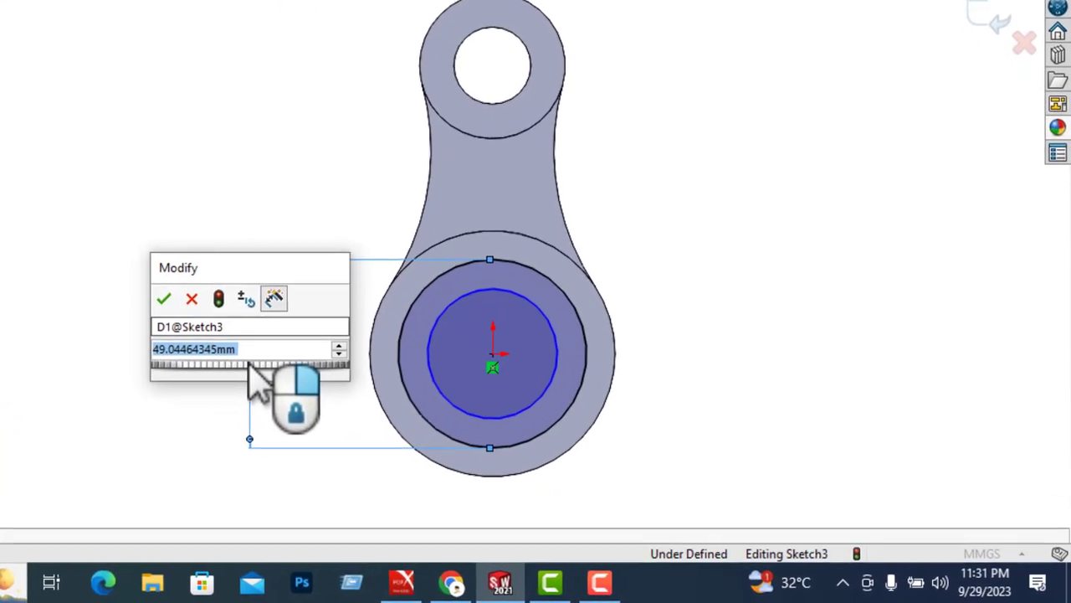
pyautogui.write('55')
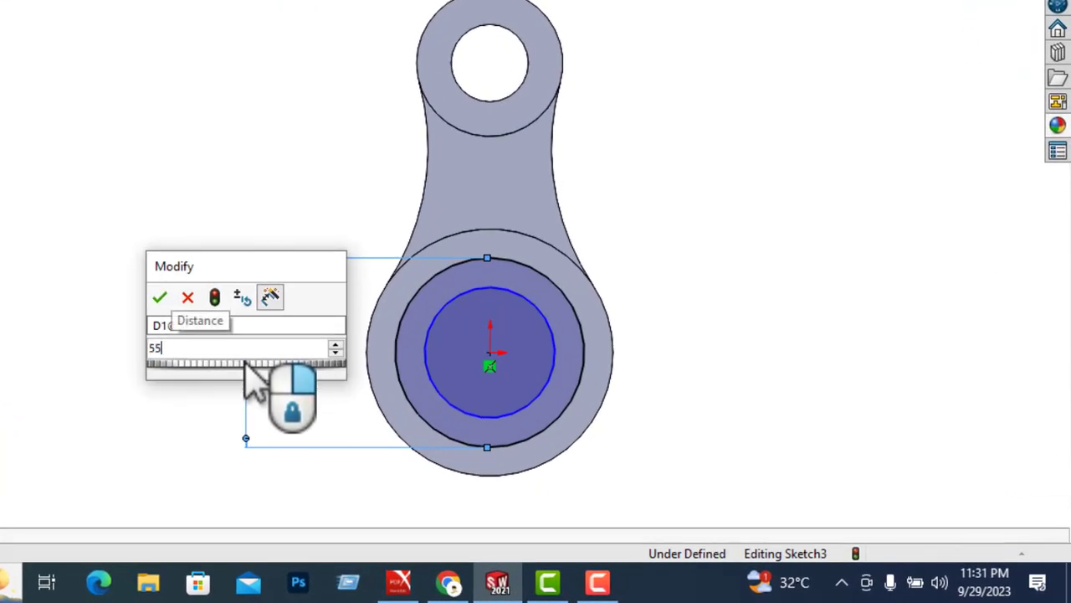
pyautogui.press('Return')
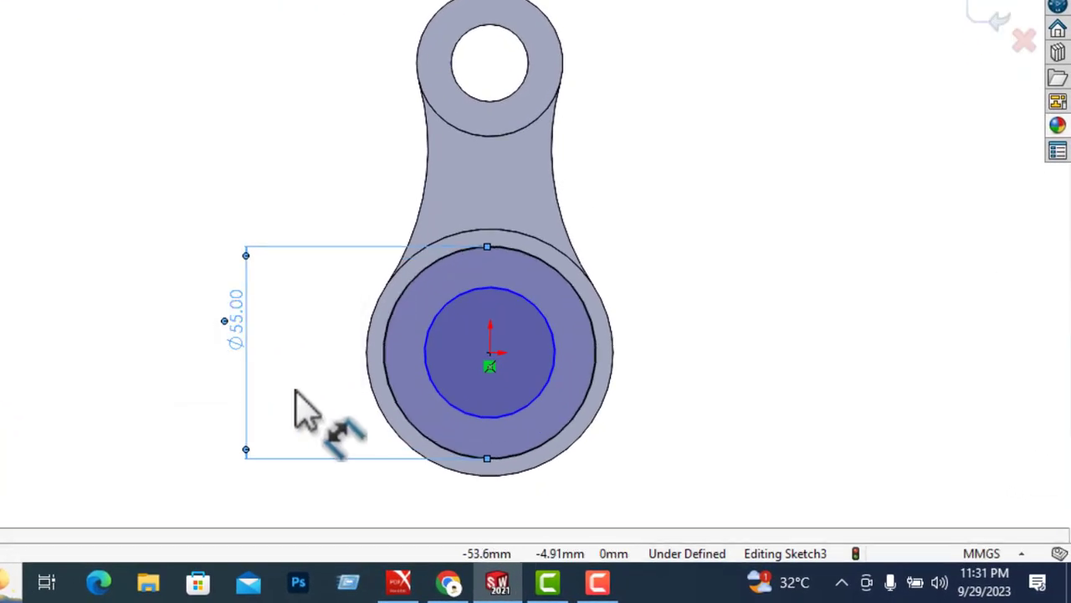
pyautogui.click(427, 355)
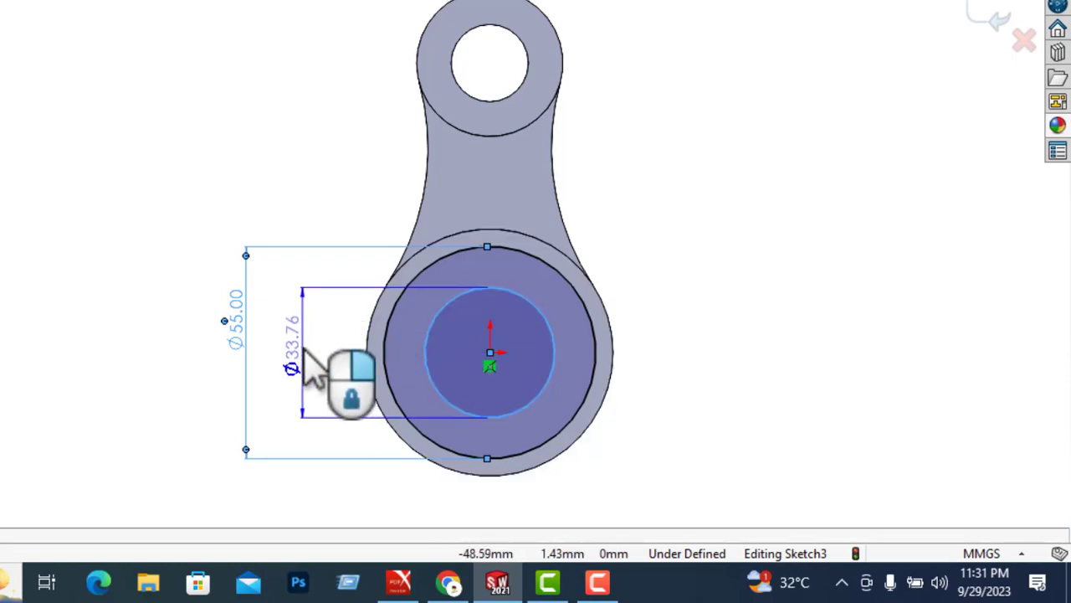
pyautogui.click(316, 371)
pyautogui.write('43')
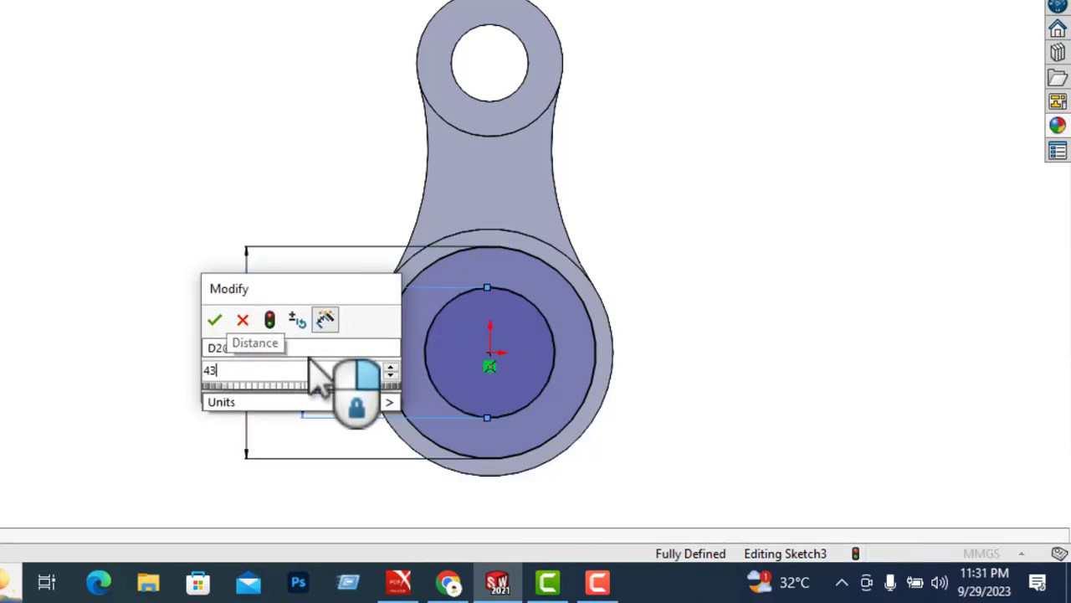
pyautogui.press('Return')
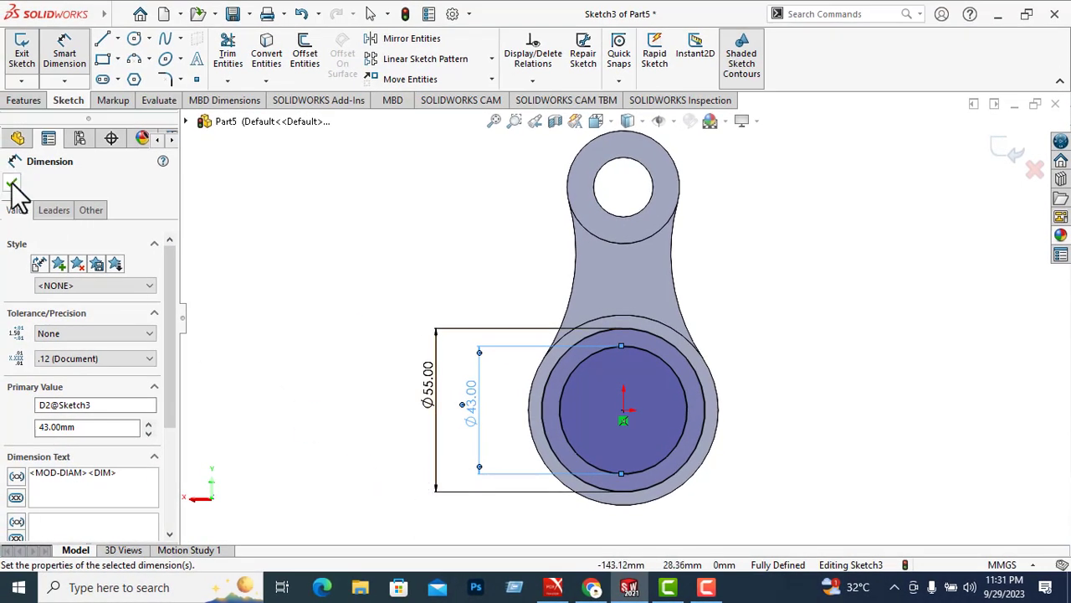
pyautogui.click(12, 184)
# Step: Cut the ring between the 55 mm and 43 mm circles into the large boss with a Blind depth of 5 mm
pyautogui.moveTo(258, 406); pyautogui.dragTo(239, 265, button='middle')
pyautogui.click(26, 101)
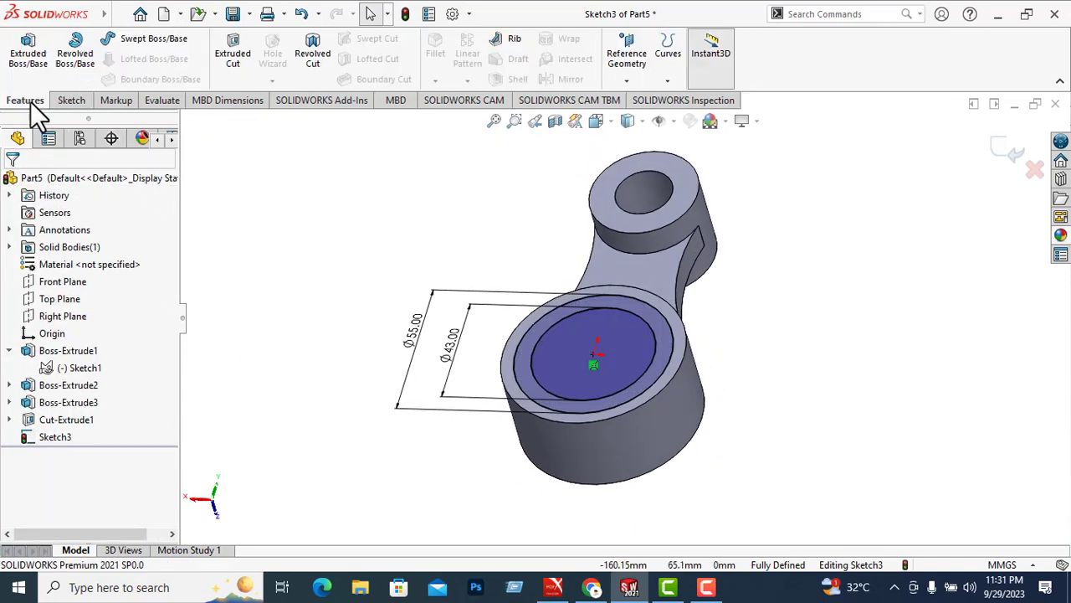
pyautogui.click(235, 63)
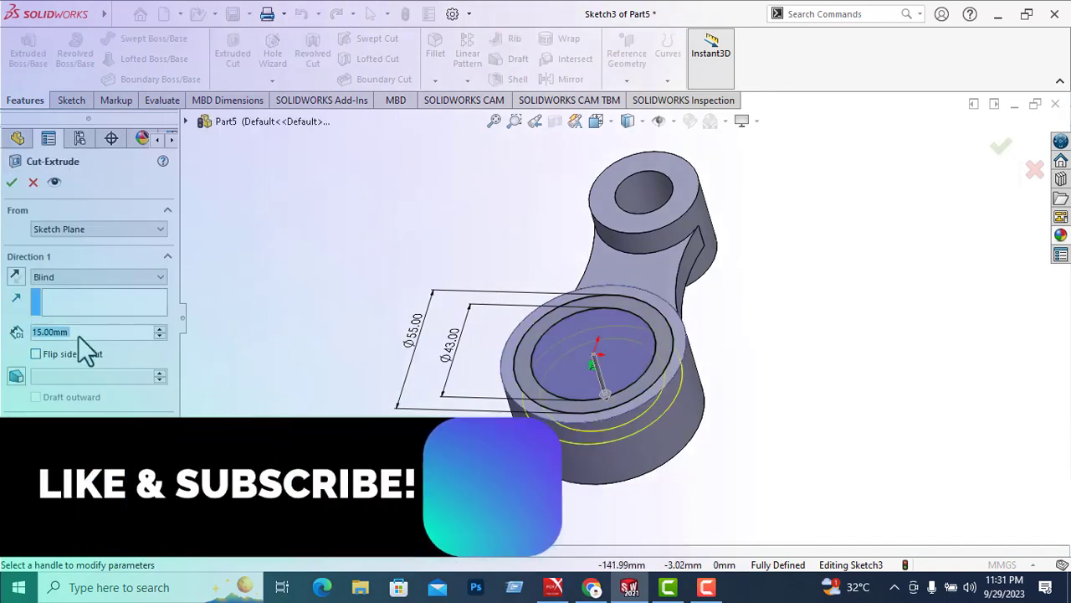
pyautogui.write('5')
pyautogui.press('Return')
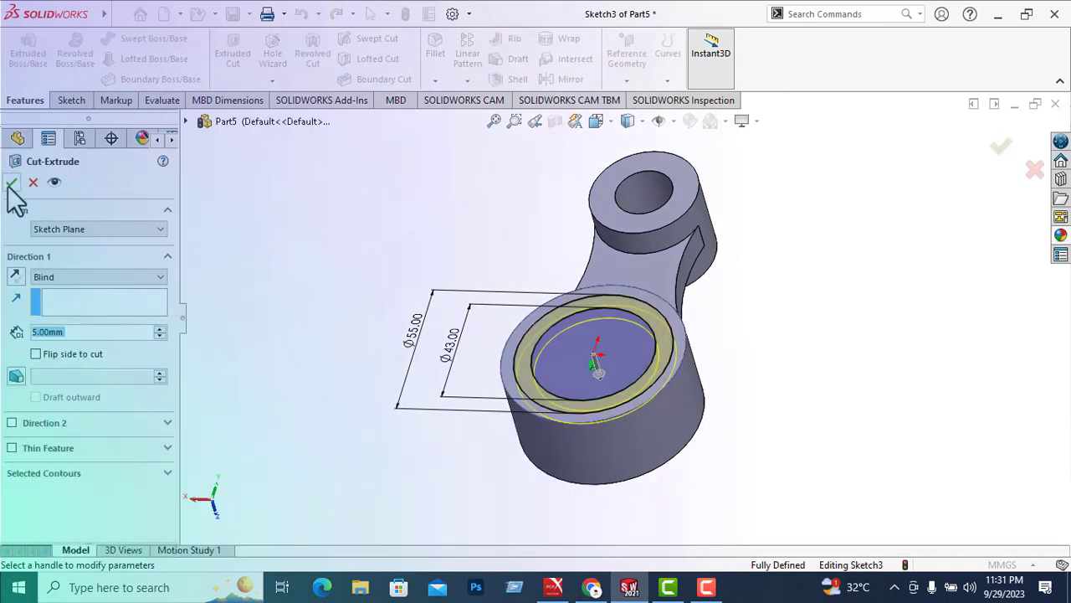
pyautogui.click(11, 184)
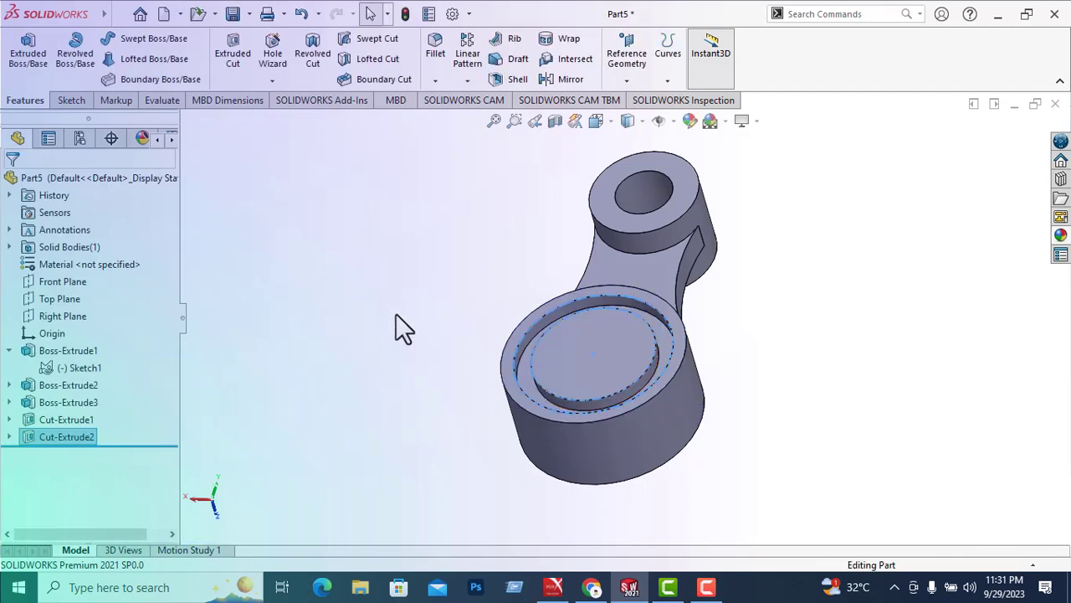
pyautogui.click(396, 313)
# Step: Sketch a circle on the raised disc inside the ring groove, centred on the origin and coincident with the disc's edge
pyautogui.moveTo(555, 411); pyautogui.dragTo(569, 375, button='middle')
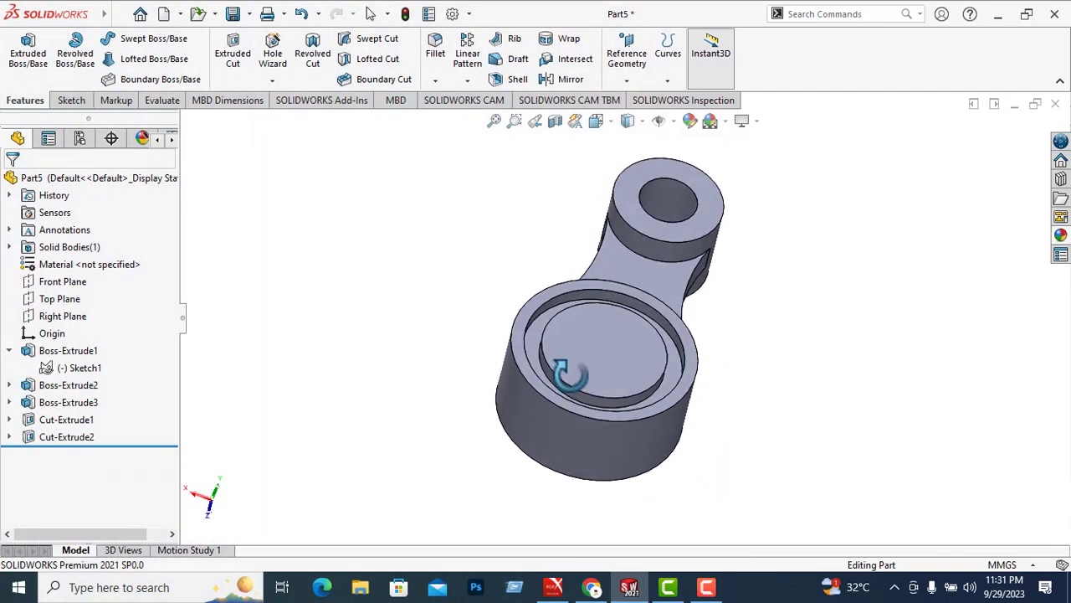
pyautogui.click(596, 364)
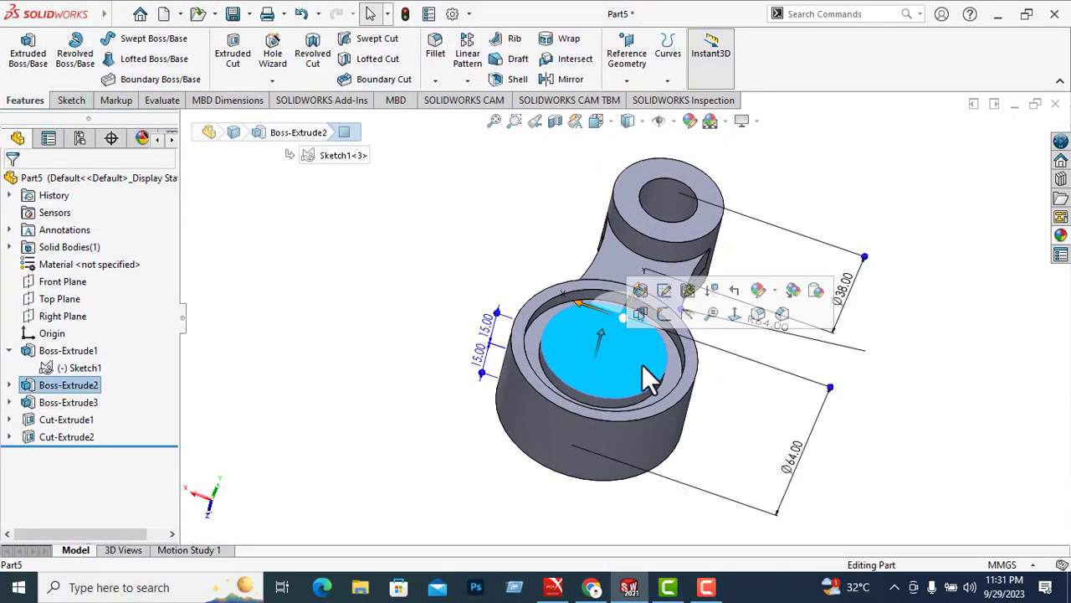
pyautogui.click(738, 333)
pyautogui.click(71, 101)
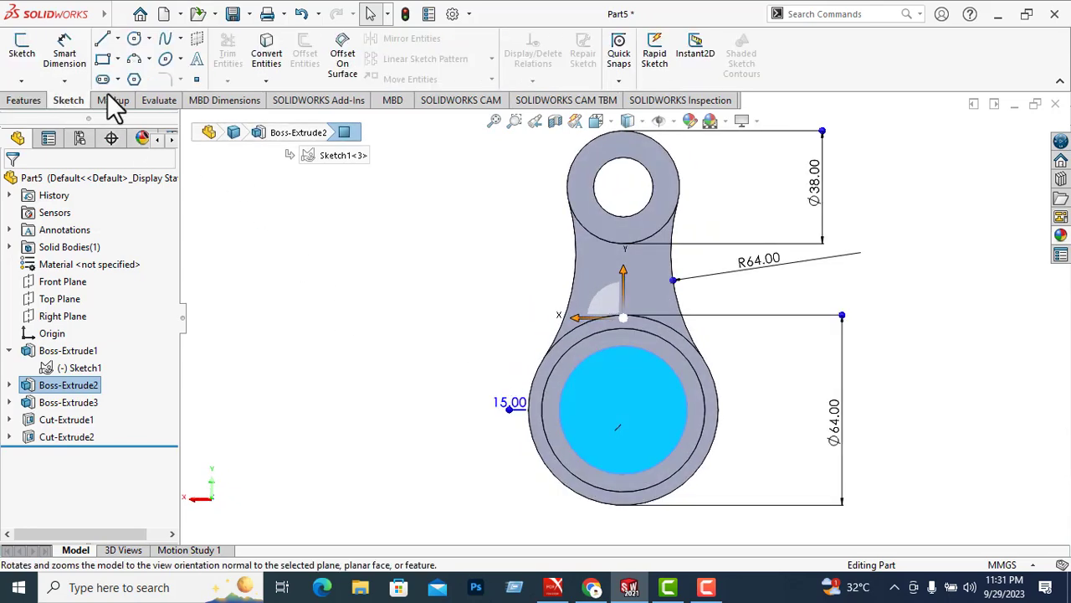
pyautogui.click(134, 39)
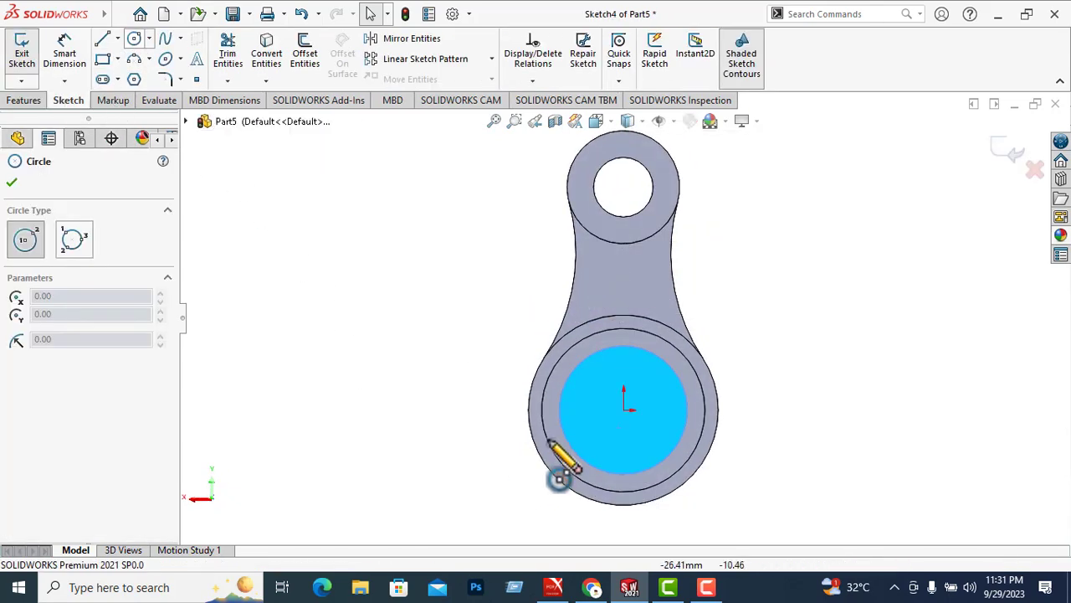
pyautogui.click(624, 410)
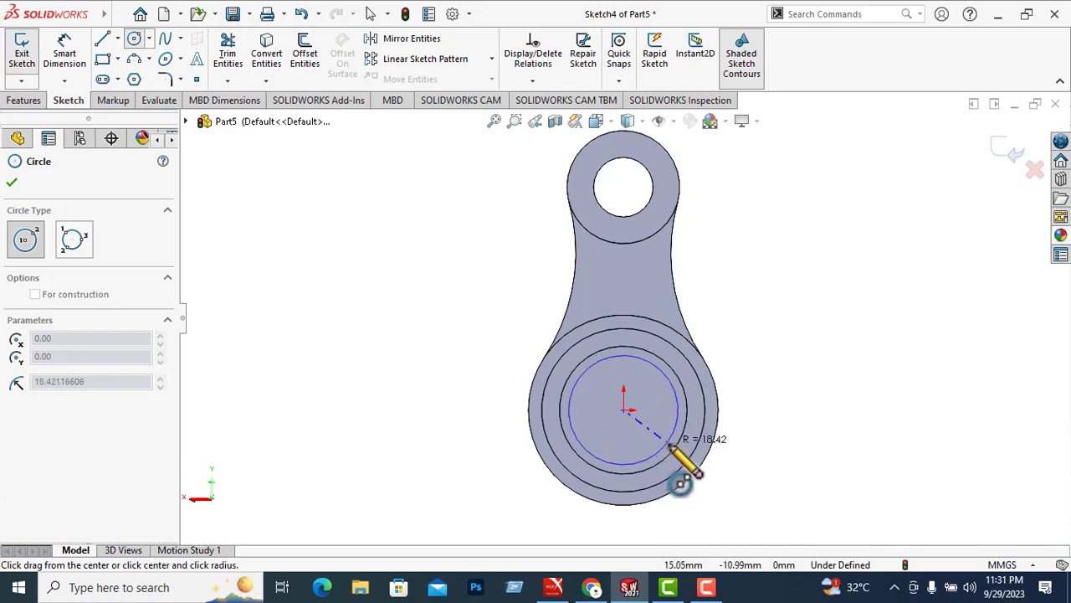
pyautogui.click(679, 450)
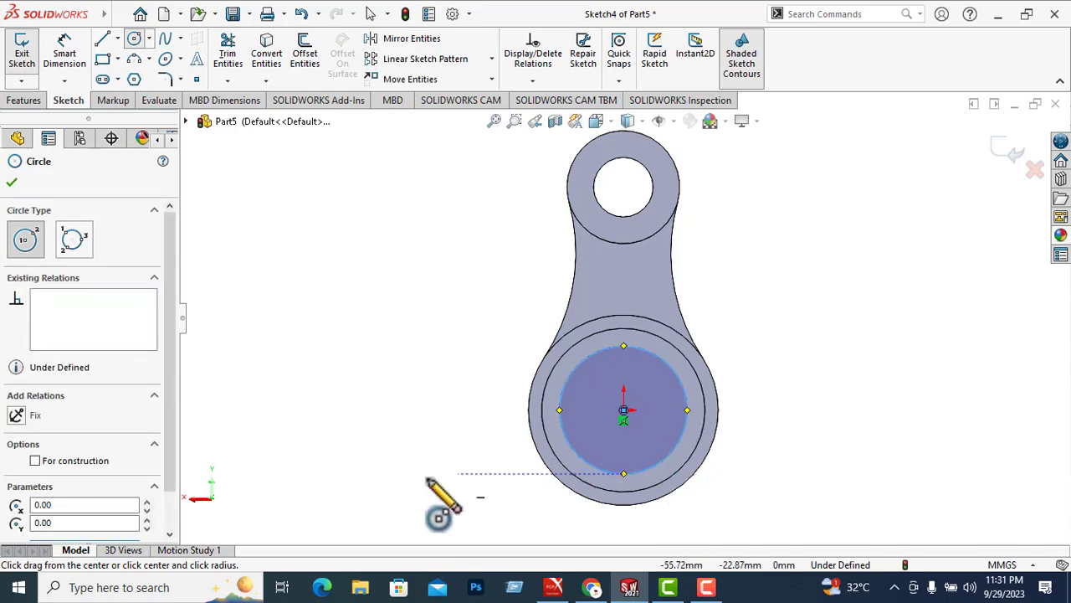
pyautogui.moveTo(418, 494)
pyautogui.mouseDown(button='middle')
pyautogui.moveTo(427, 318)
pyautogui.moveTo(388, 290)
pyautogui.moveTo(367, 312)
pyautogui.mouseUp(button='middle')
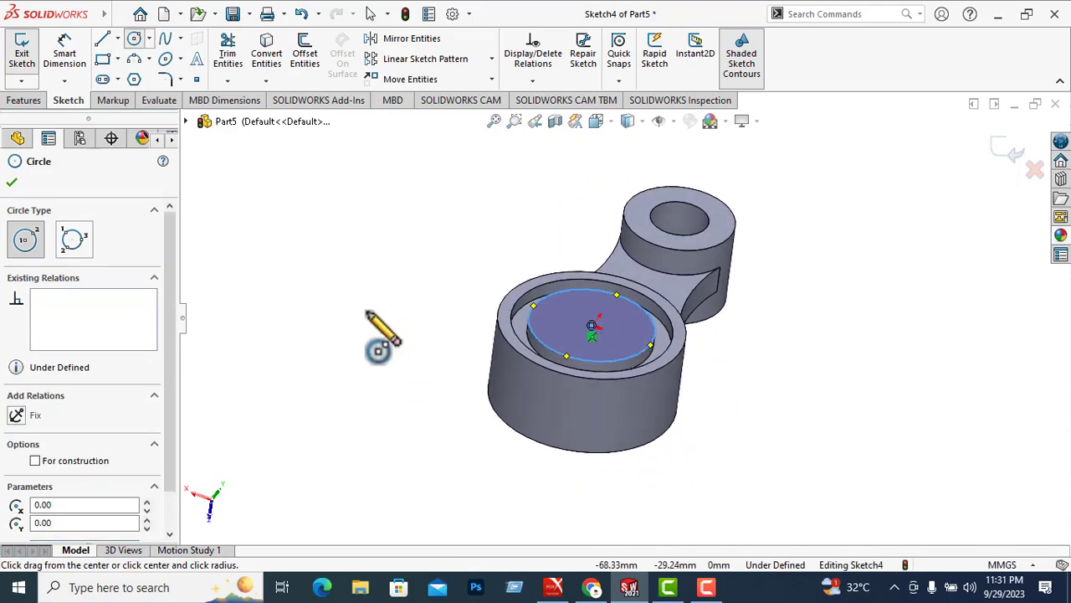
pyautogui.click(12, 183)
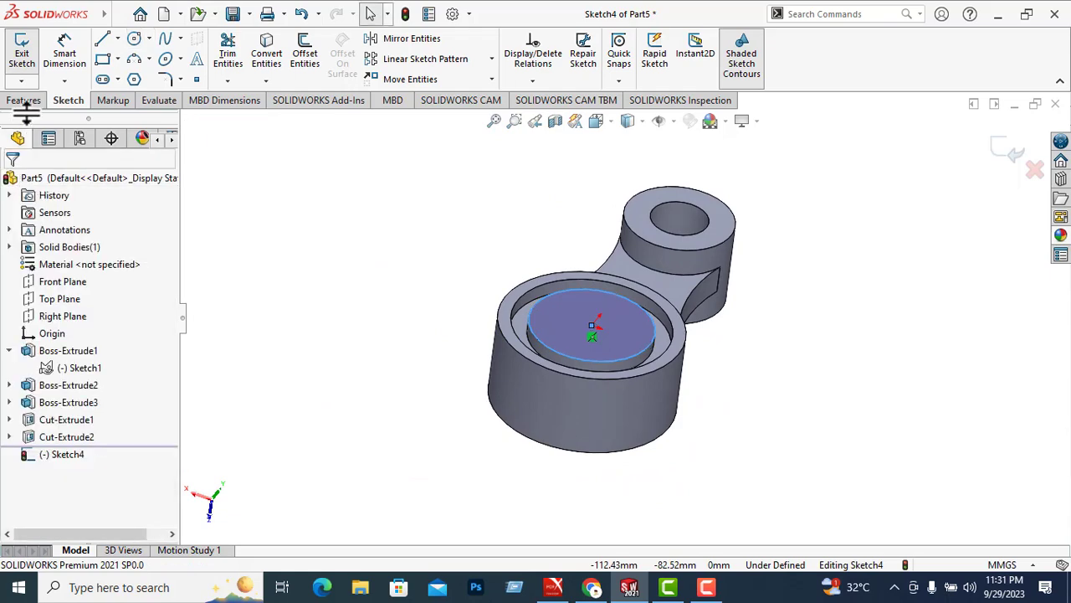
# Step: Extrude the disc circle outward with a Blind depth of 15 mm, merged with the large boss
pyautogui.click(23, 101)
pyautogui.click(26, 57)
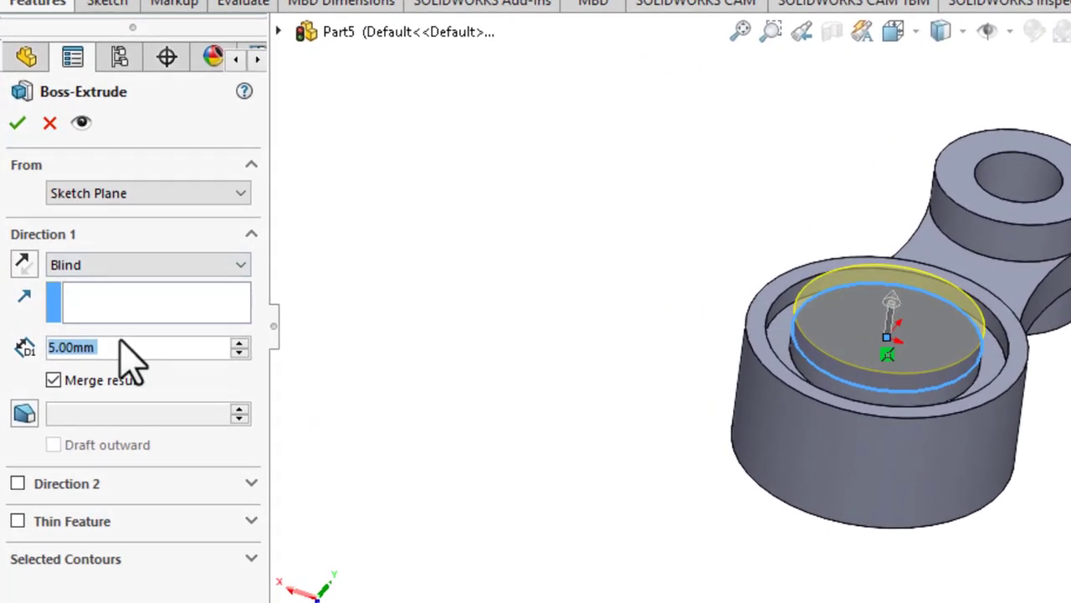
pyautogui.write('15')
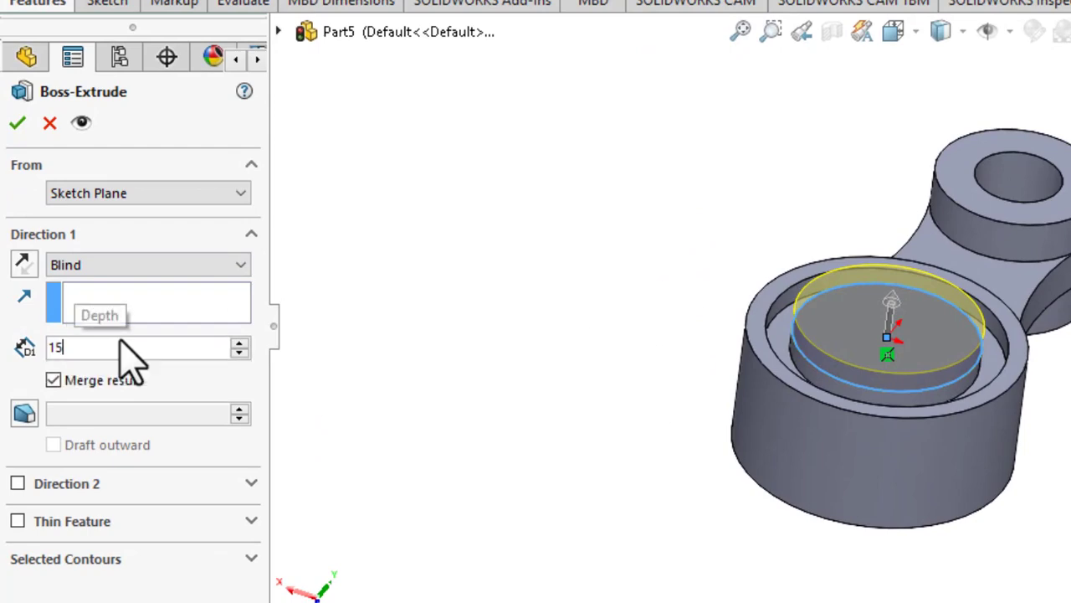
pyautogui.press('Return')
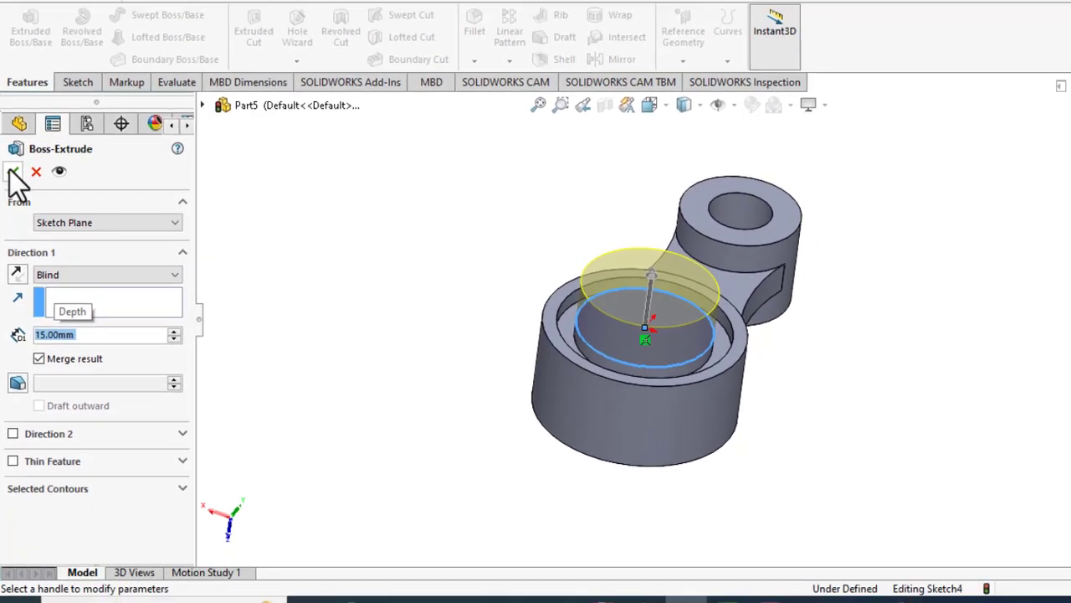
pyautogui.click(17, 127)
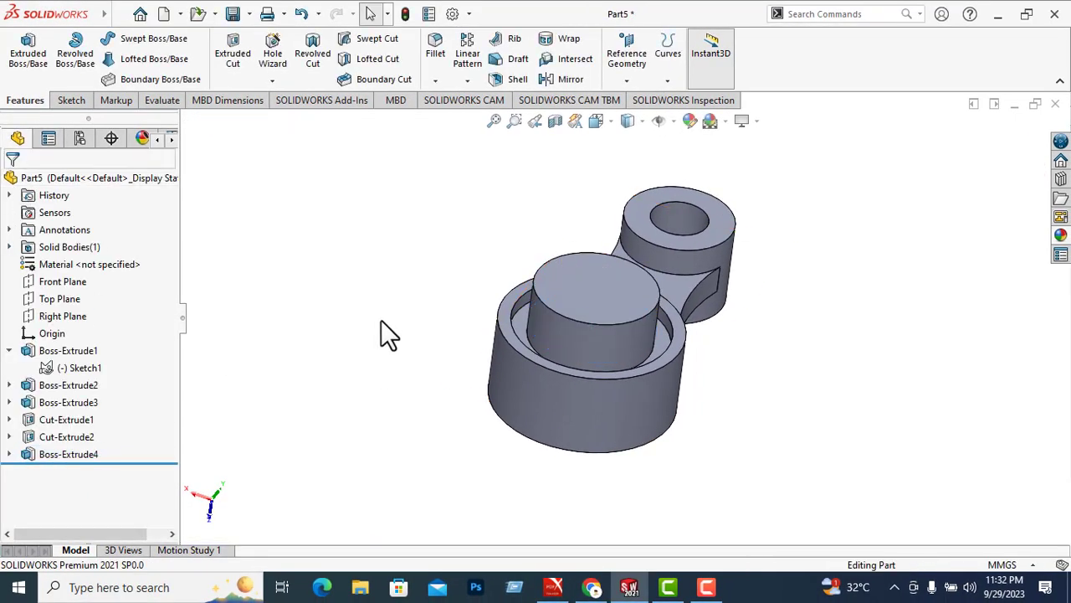
# Step: Sketch a circle about 33 mm in diameter on the raised cylinder's end face, centred on the origin
pyautogui.moveTo(381, 319); pyautogui.dragTo(624, 370, button='middle')
pyautogui.click(646, 338)
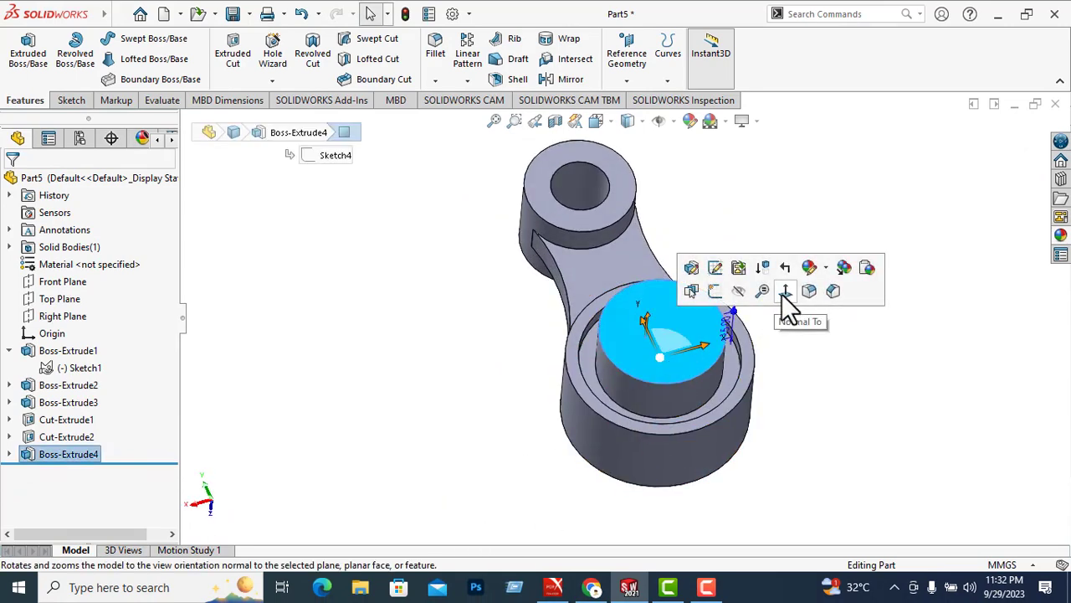
pyautogui.click(786, 290)
pyautogui.click(74, 101)
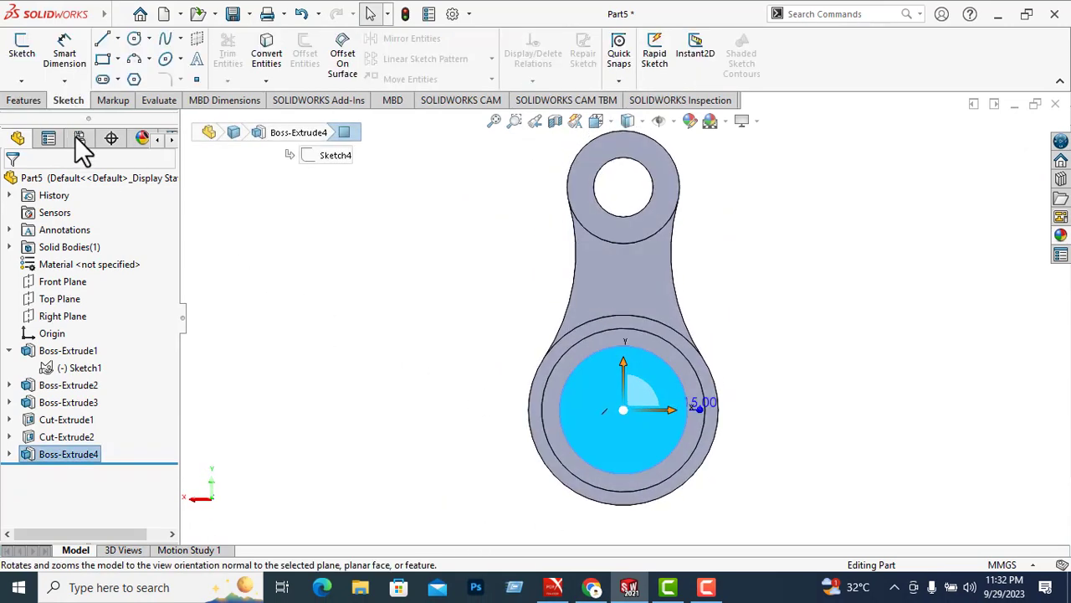
pyautogui.click(134, 39)
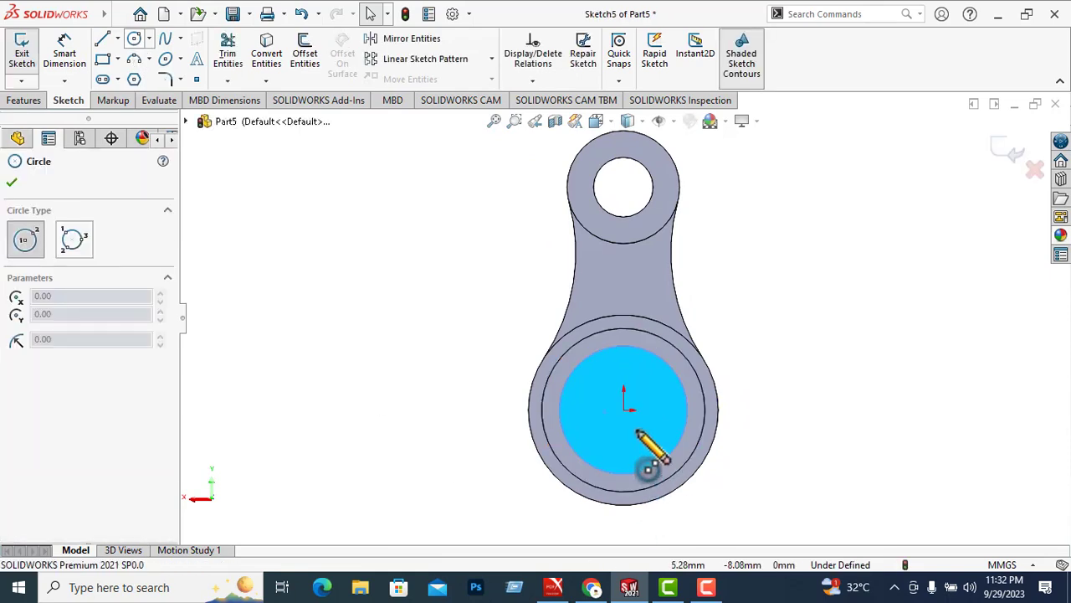
pyautogui.click(624, 410)
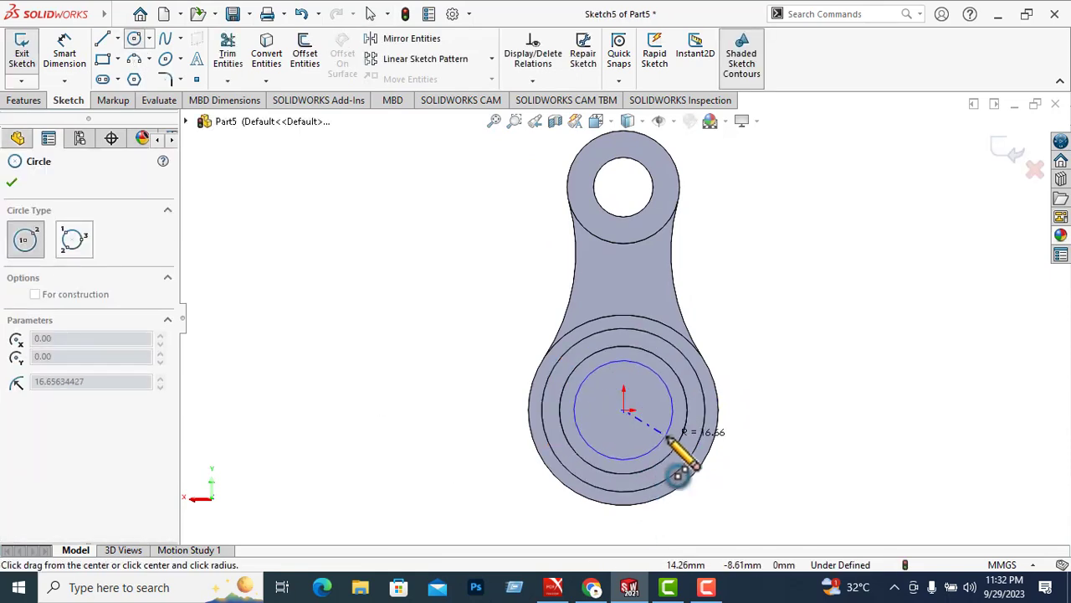
pyautogui.click(659, 445)
pyautogui.click(64, 53)
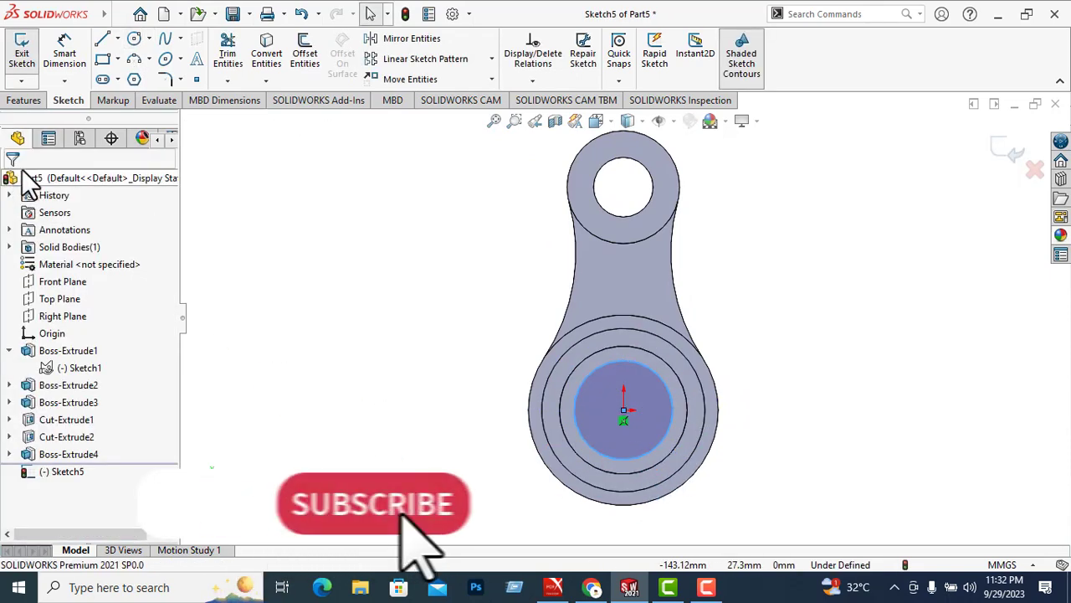